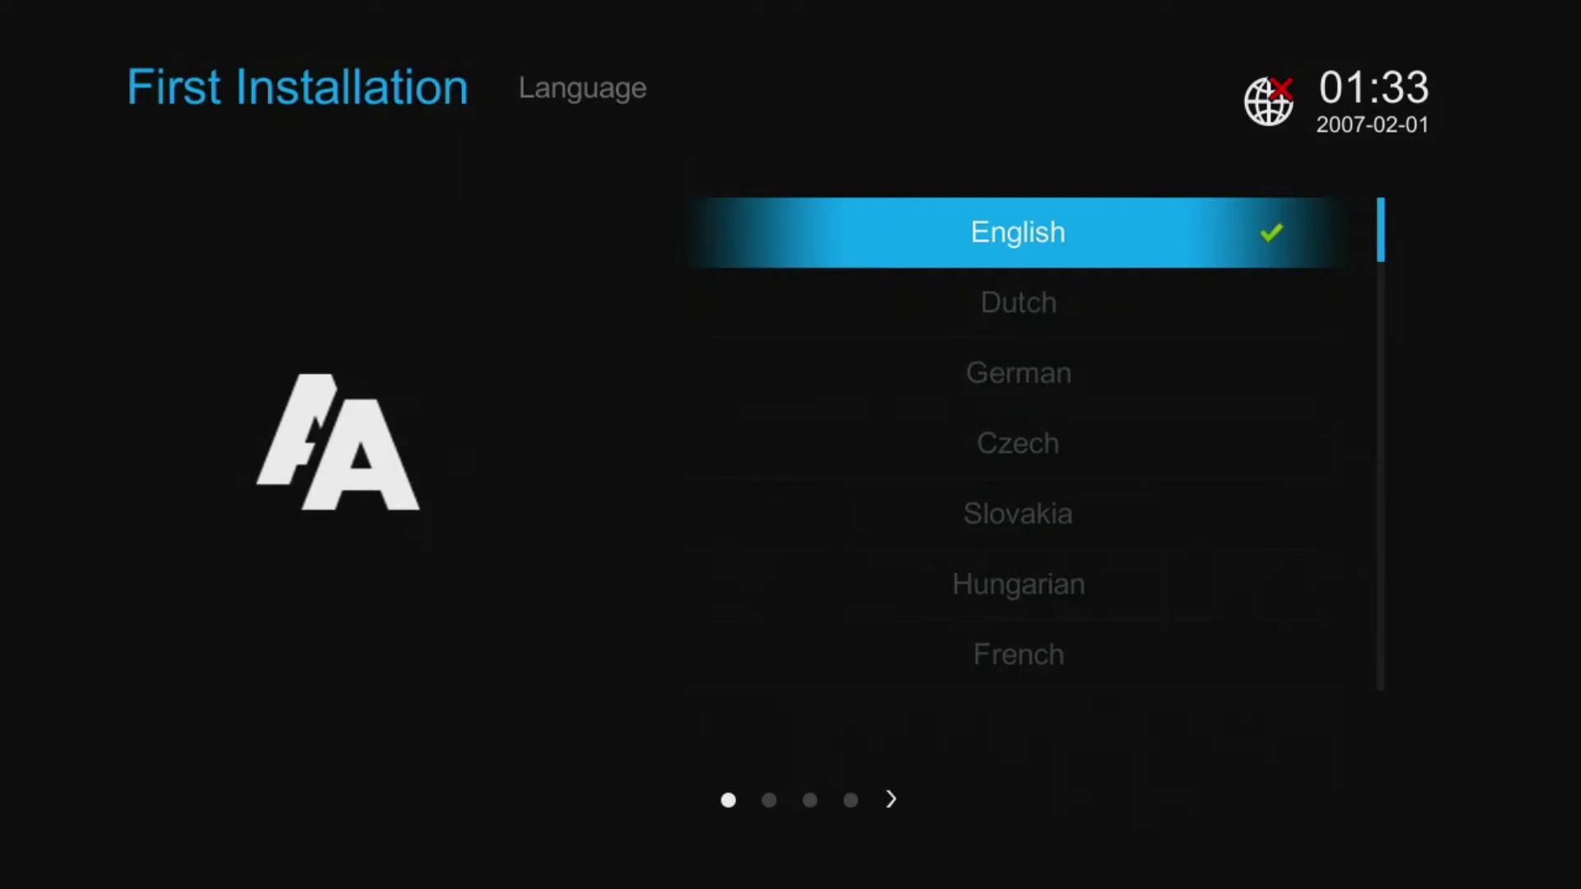
Complete the wizard keeping English, GMT+01:00 and 720P 60Hz, skipping the portal search.
key(Return)
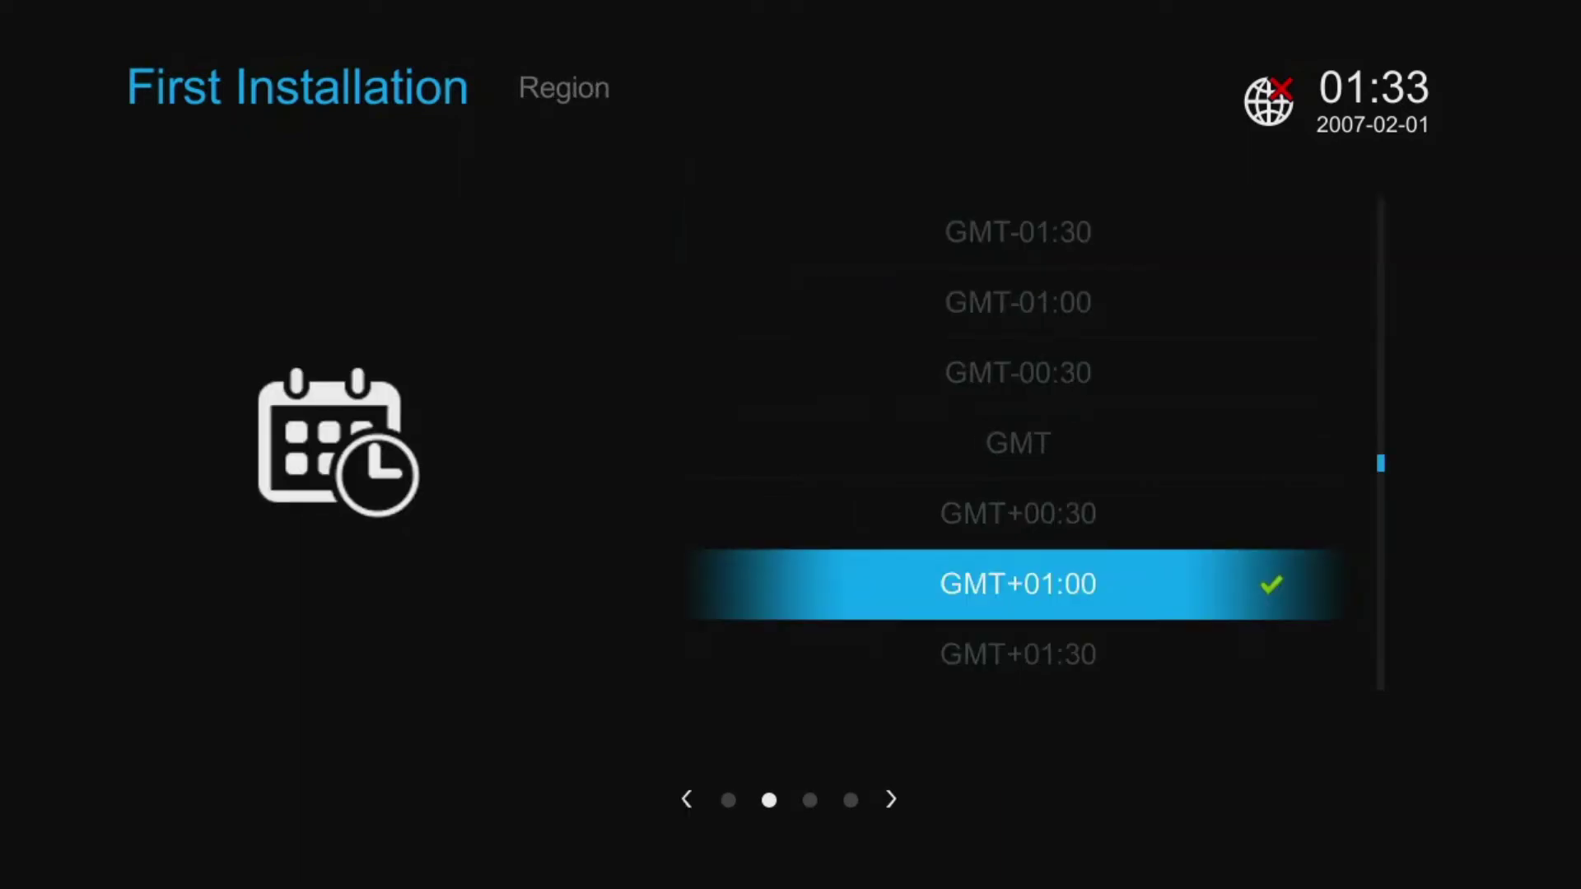
key(Return)
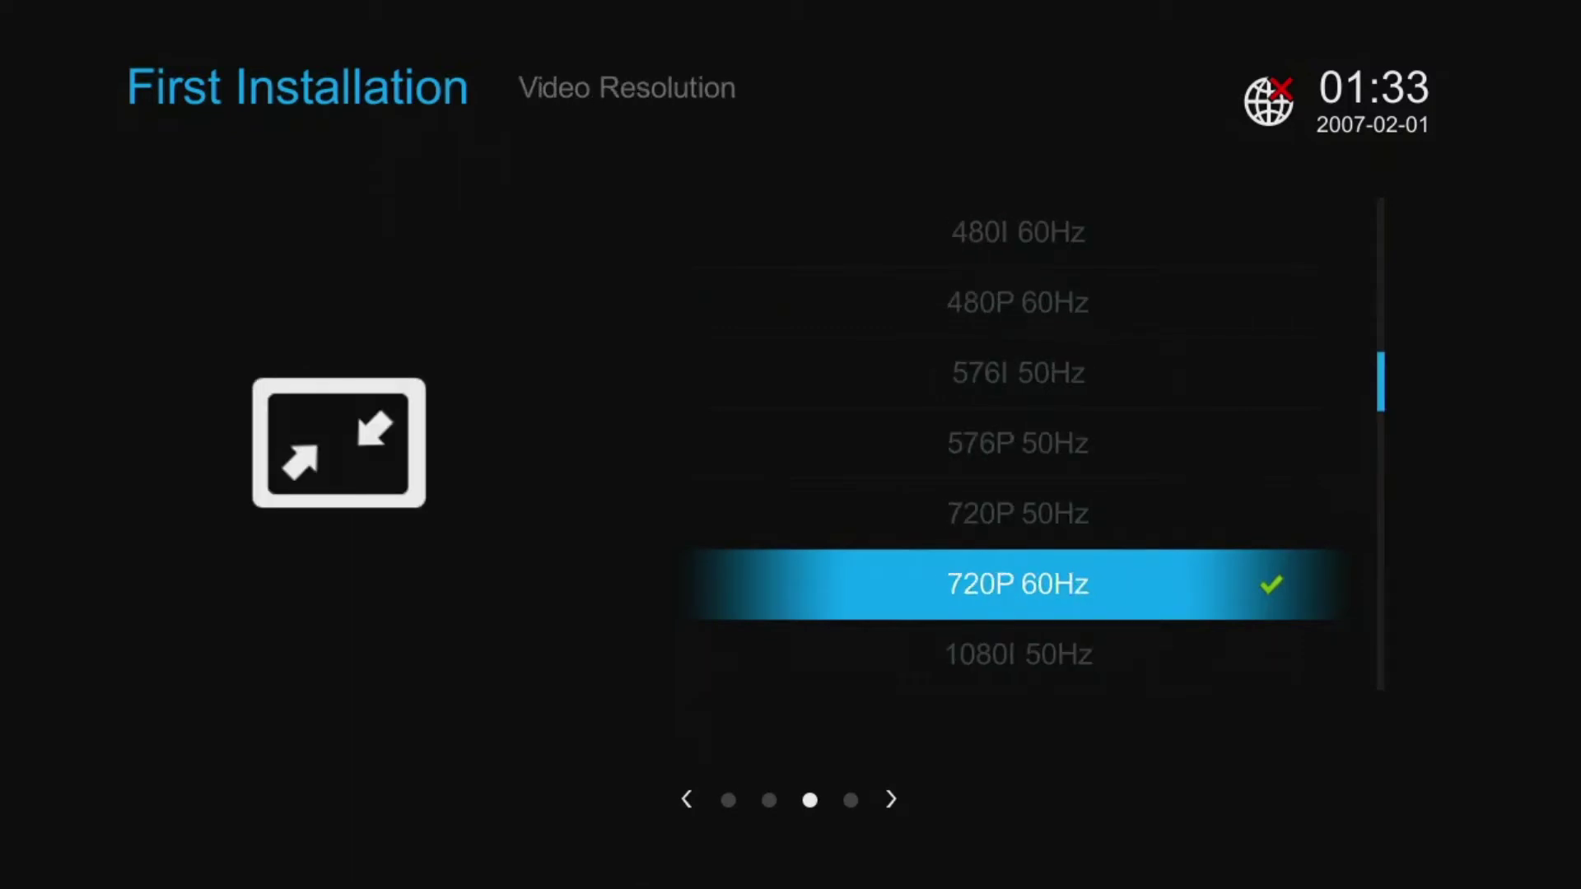
key(Down)
key(Down)
key(Down)
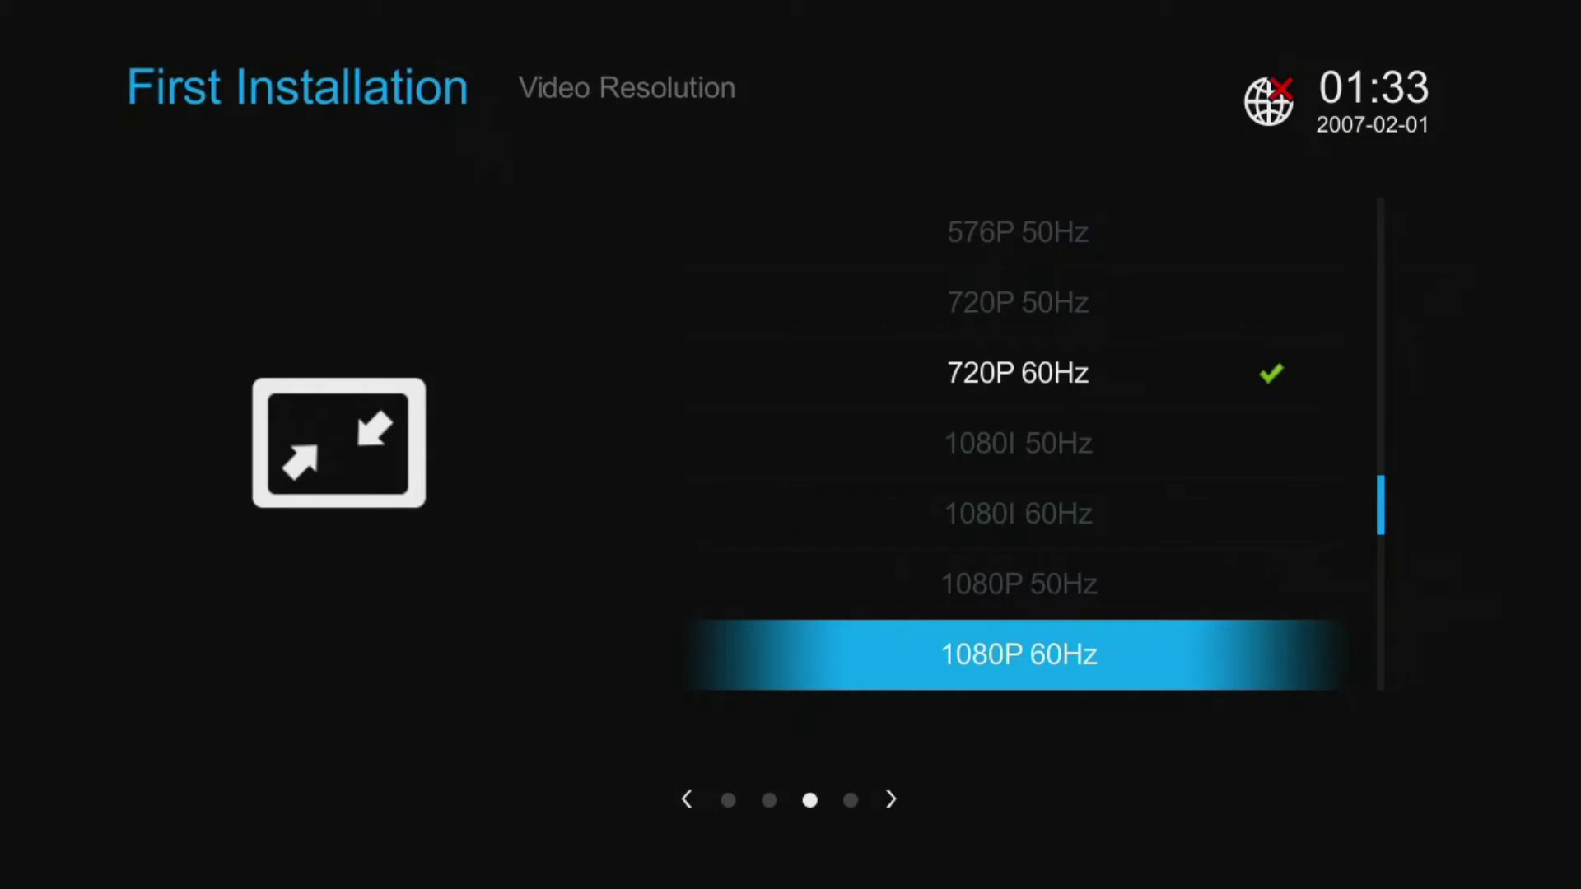
key(Return)
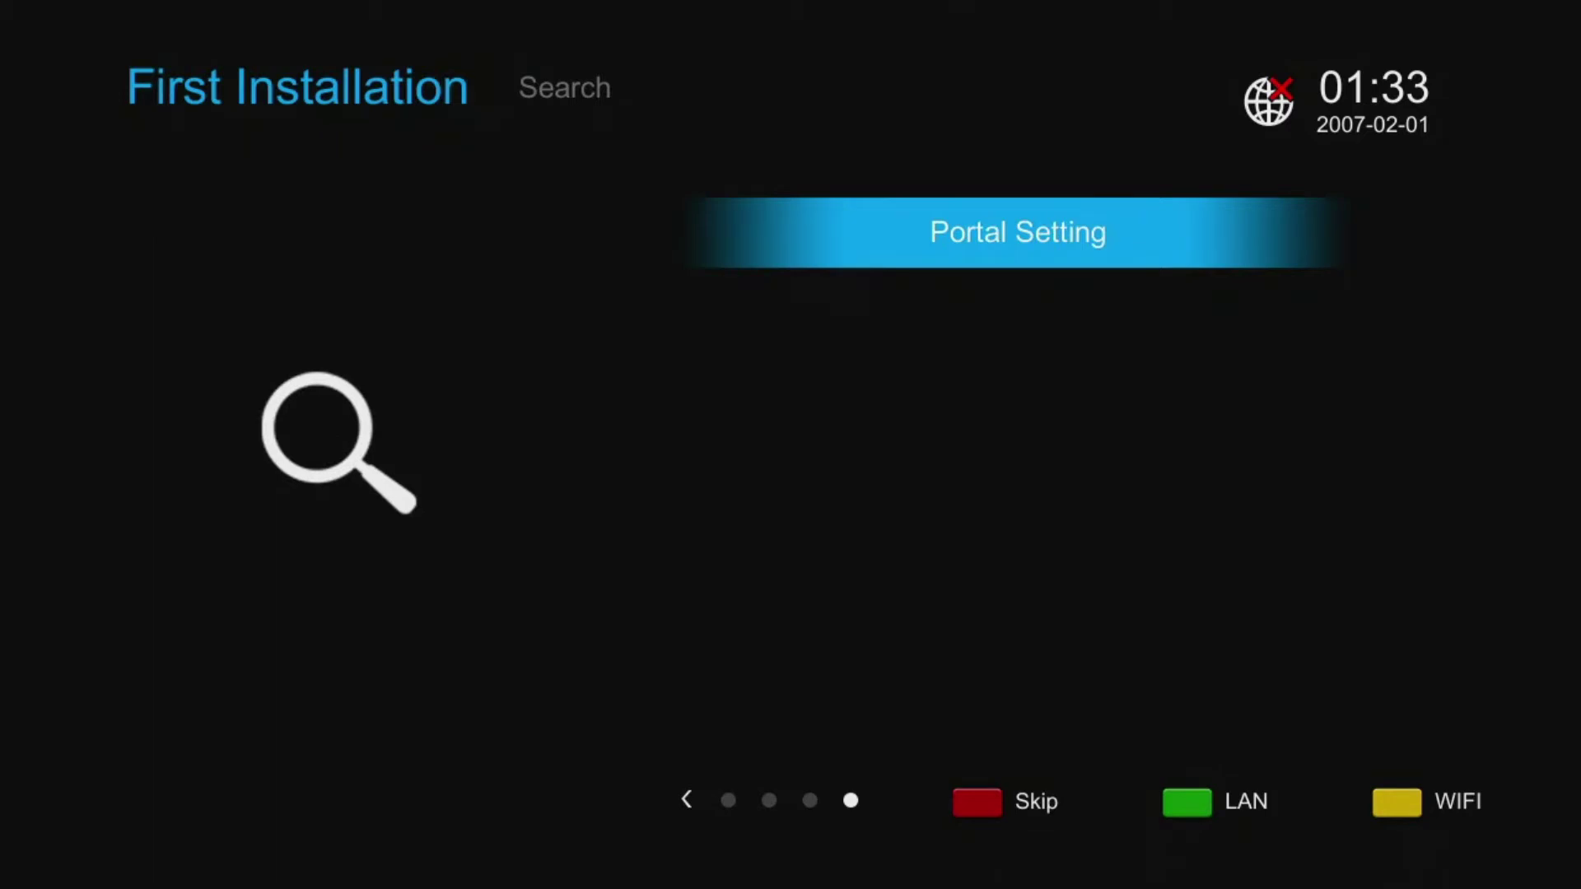
key(Escape)
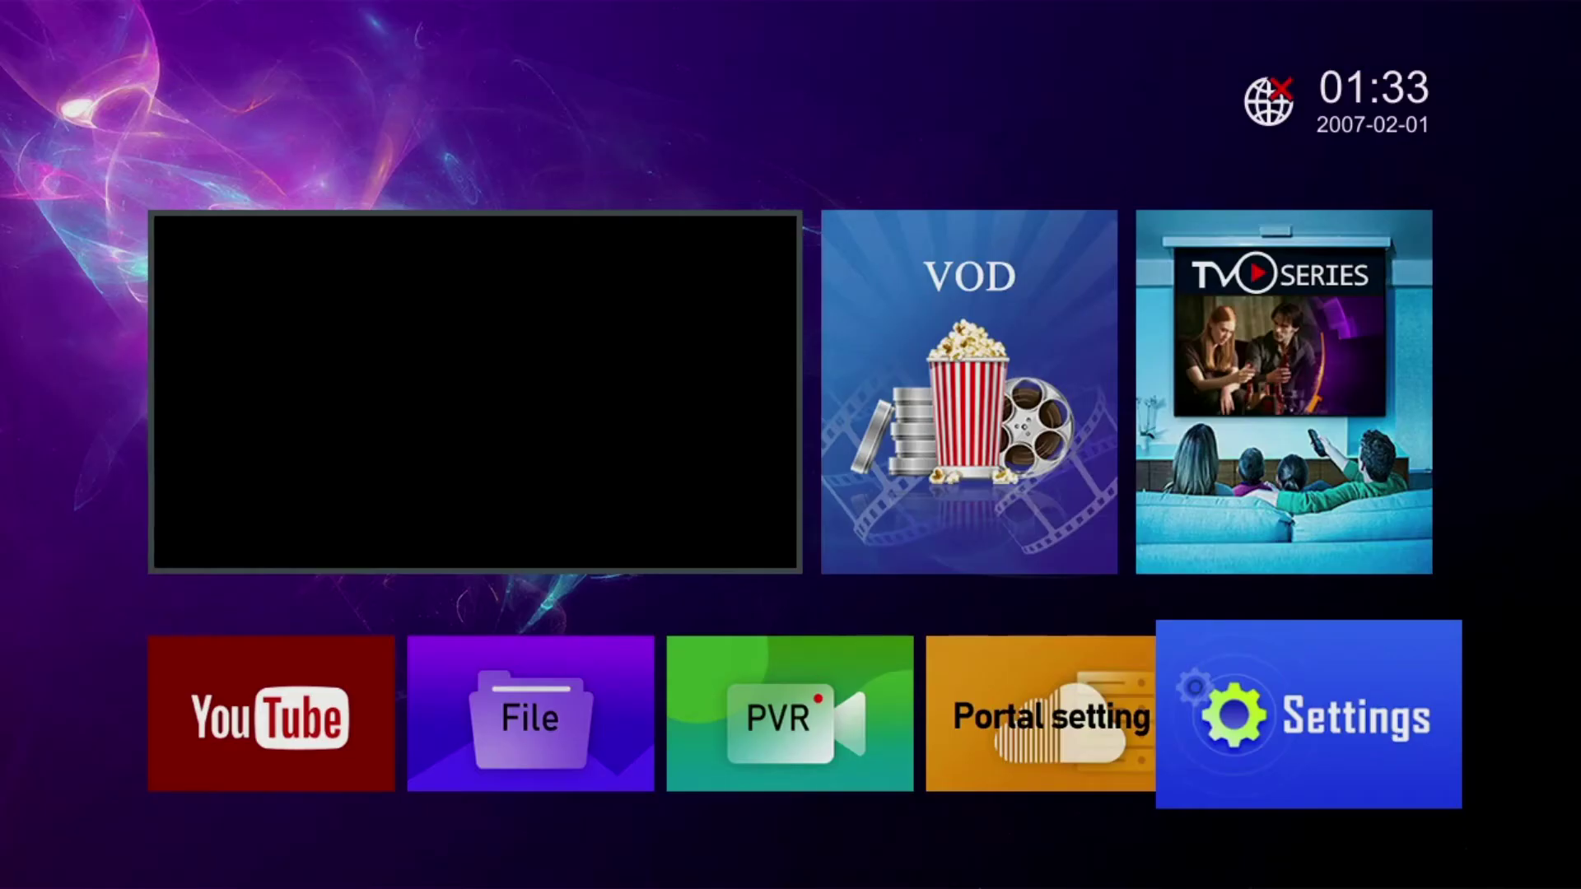
Browse the home tiles: live TV, YouTube, video on demand, TV series, files, PVR and portal settings.
key(Right)
key(Up)
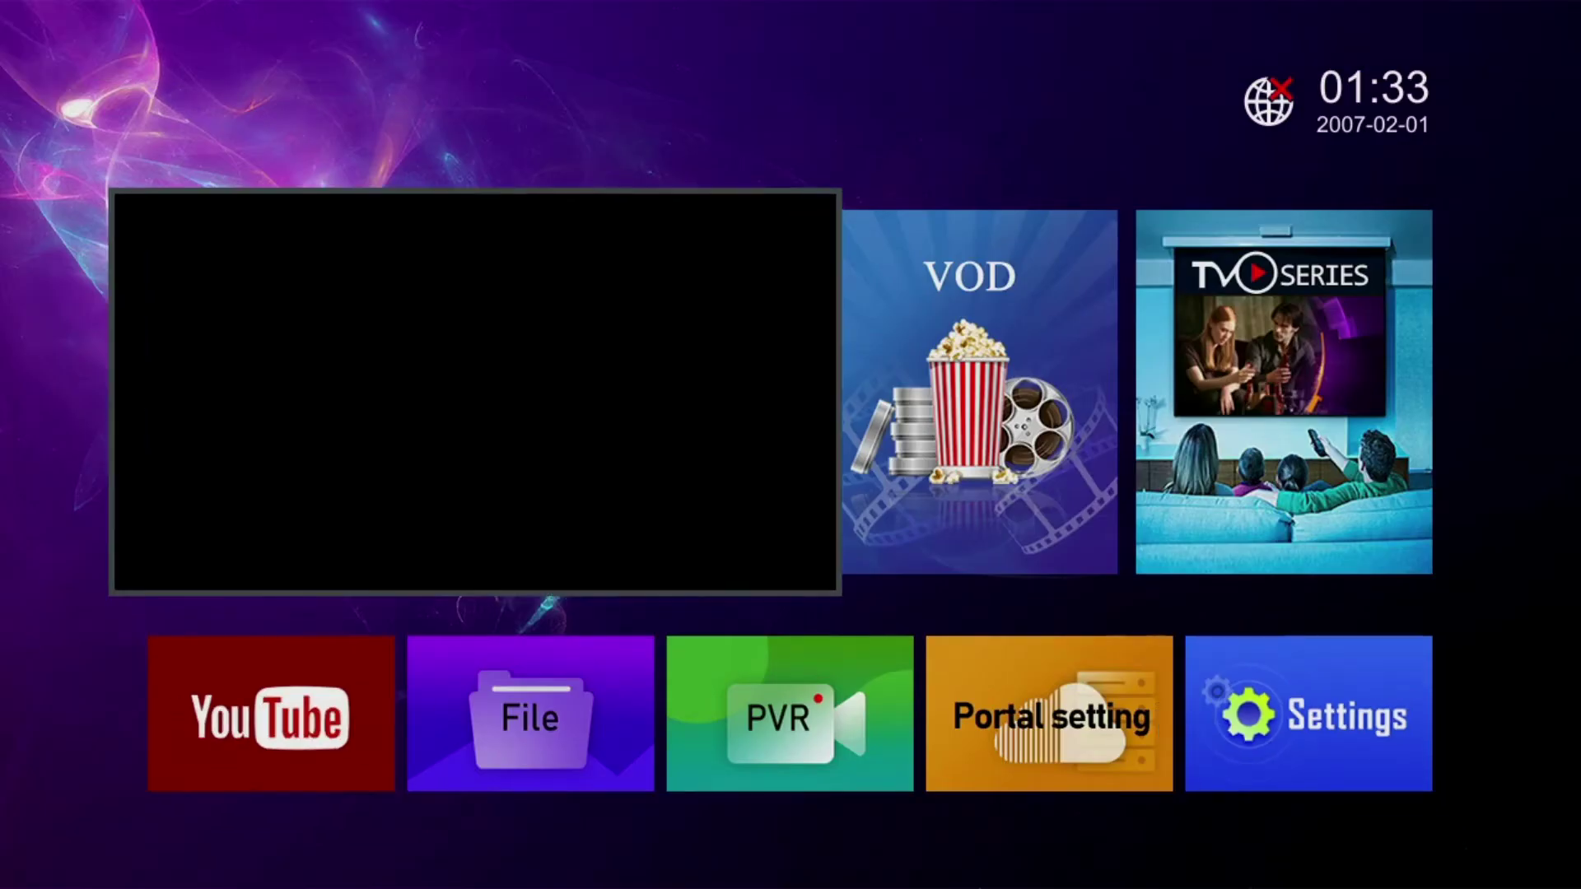
key(Right)
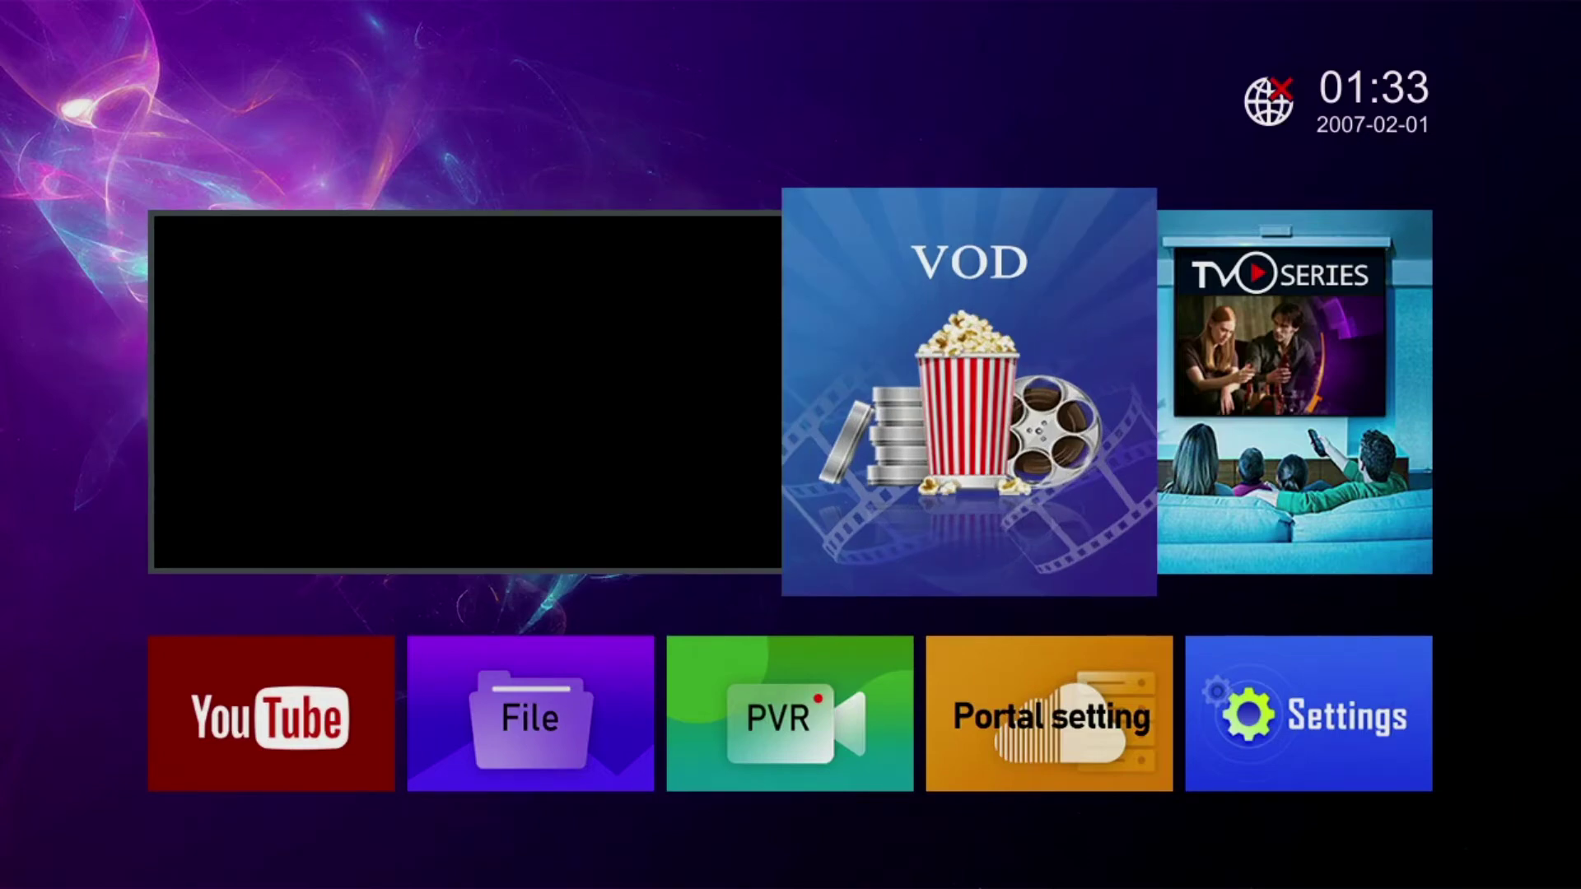
key(Left)
key(Right)
key(Left)
key(Left)
key(Down)
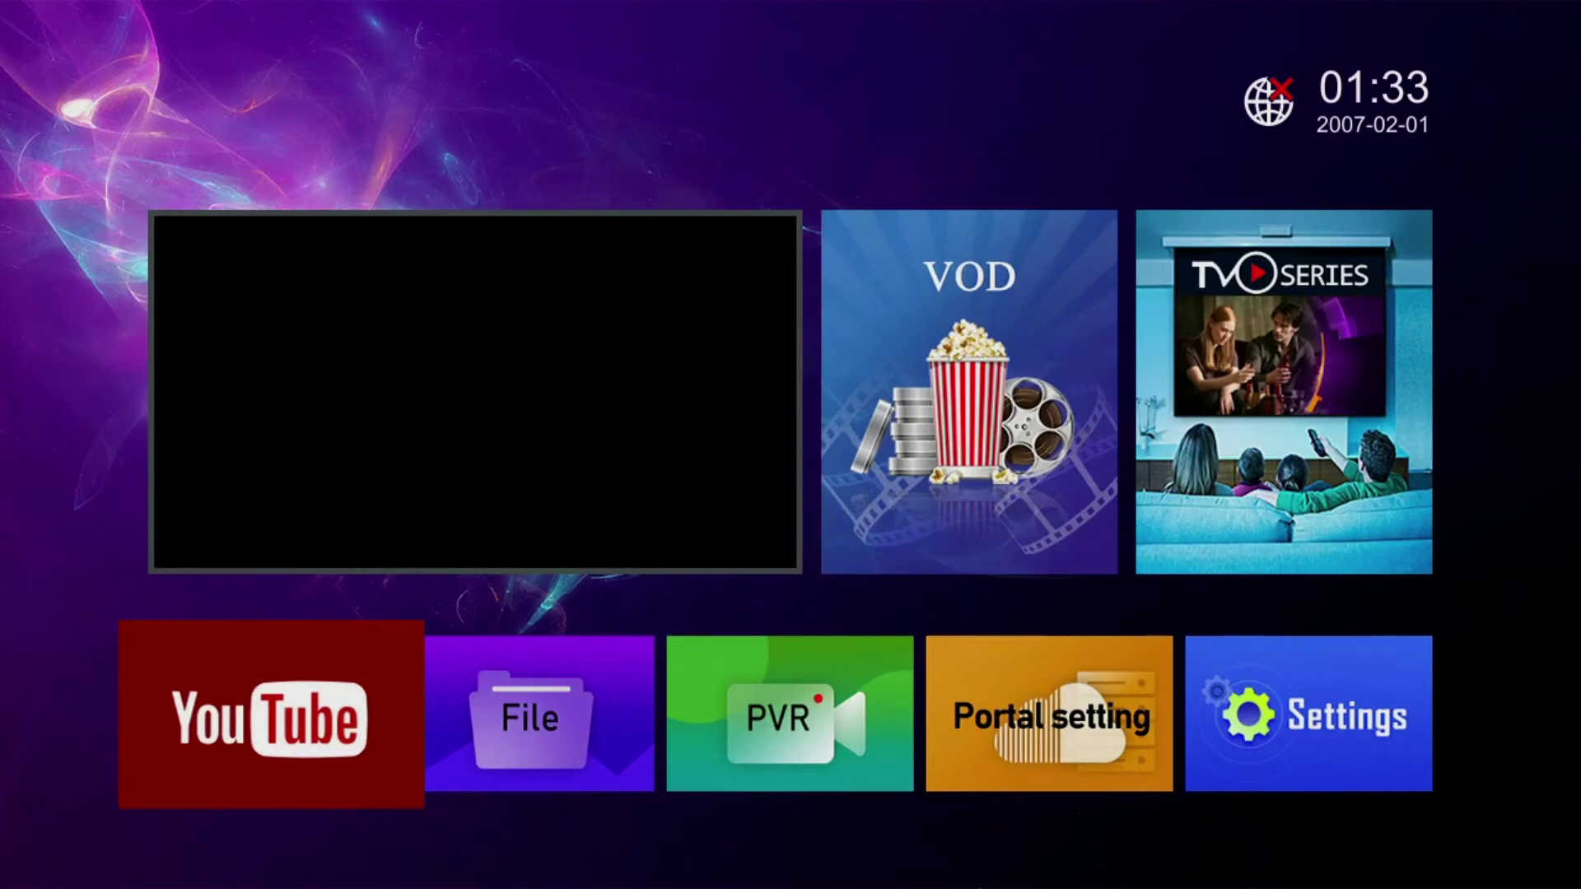
key(Right)
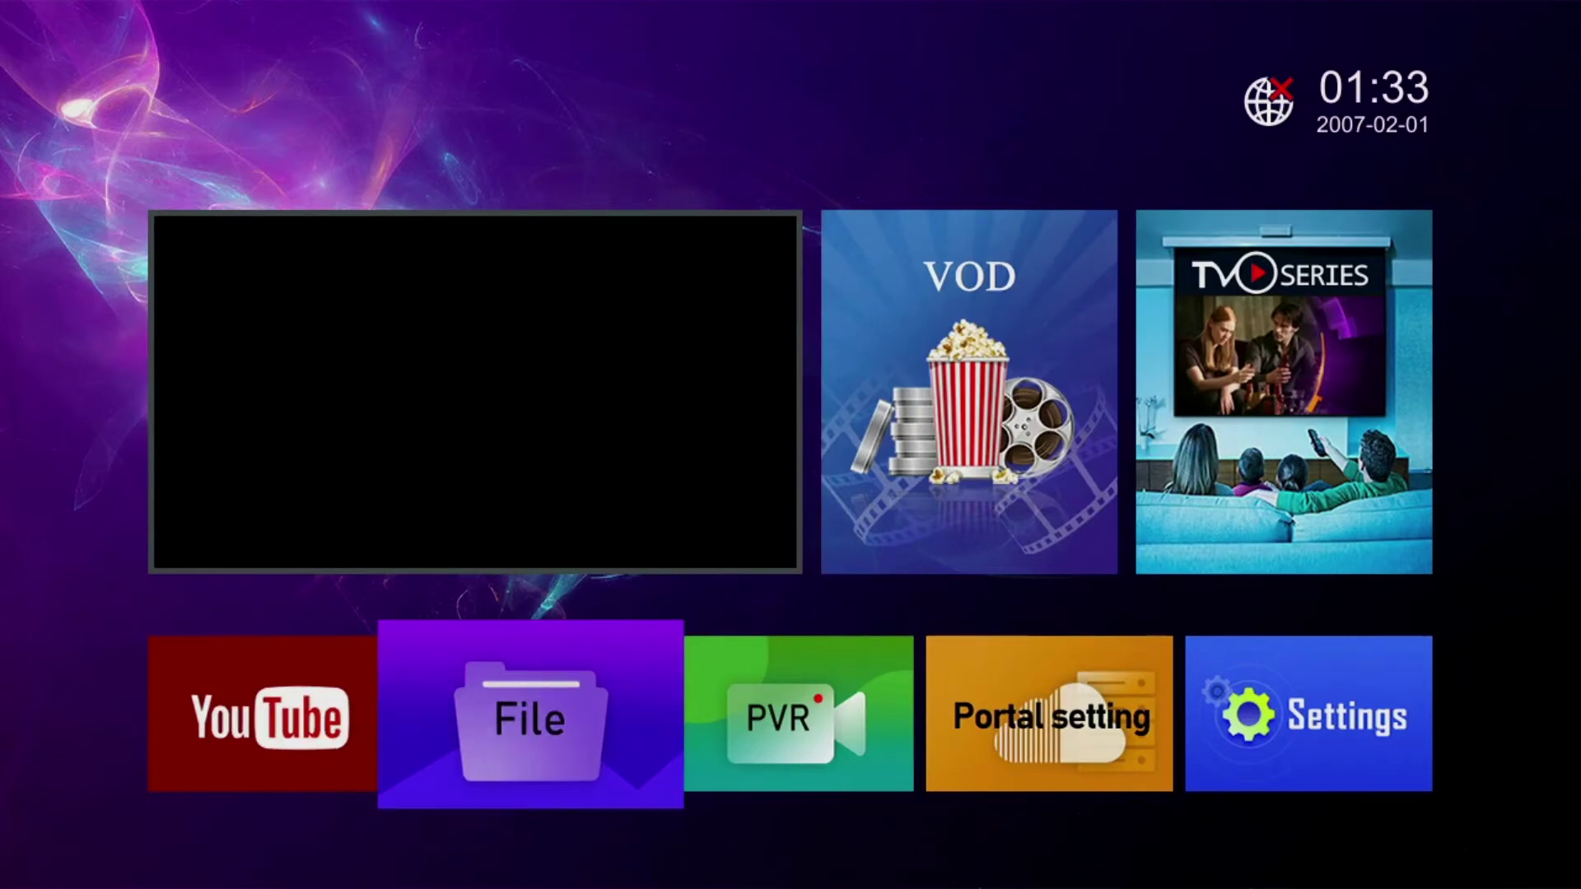
key(Right)
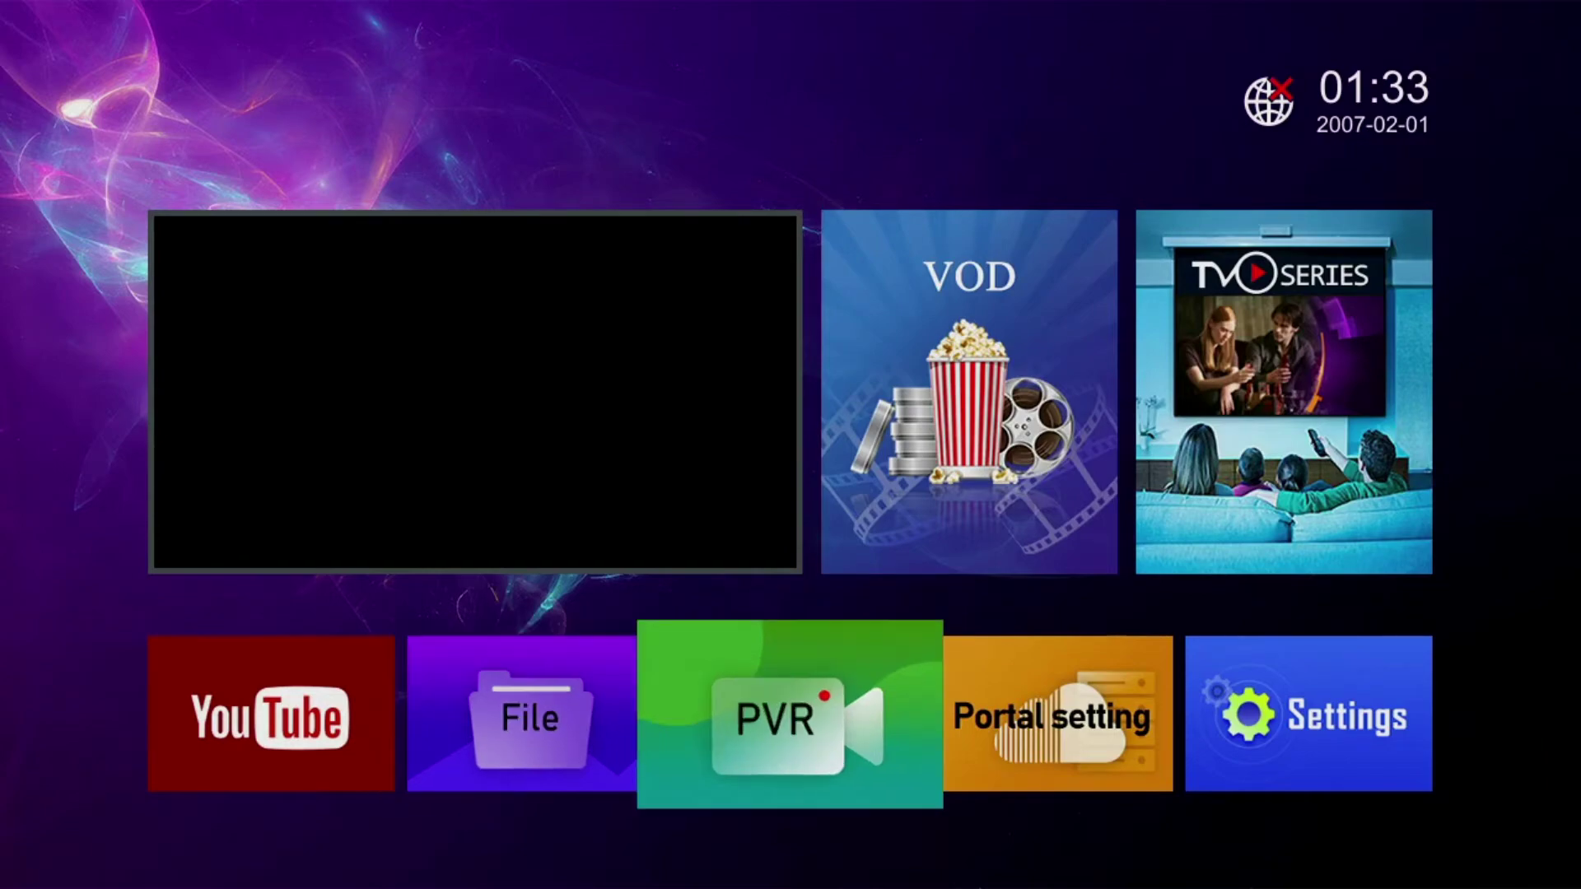
key(Right)
Check the empty PlayList 1 entry in Portal Setting, then go to Settings.
key(Return)
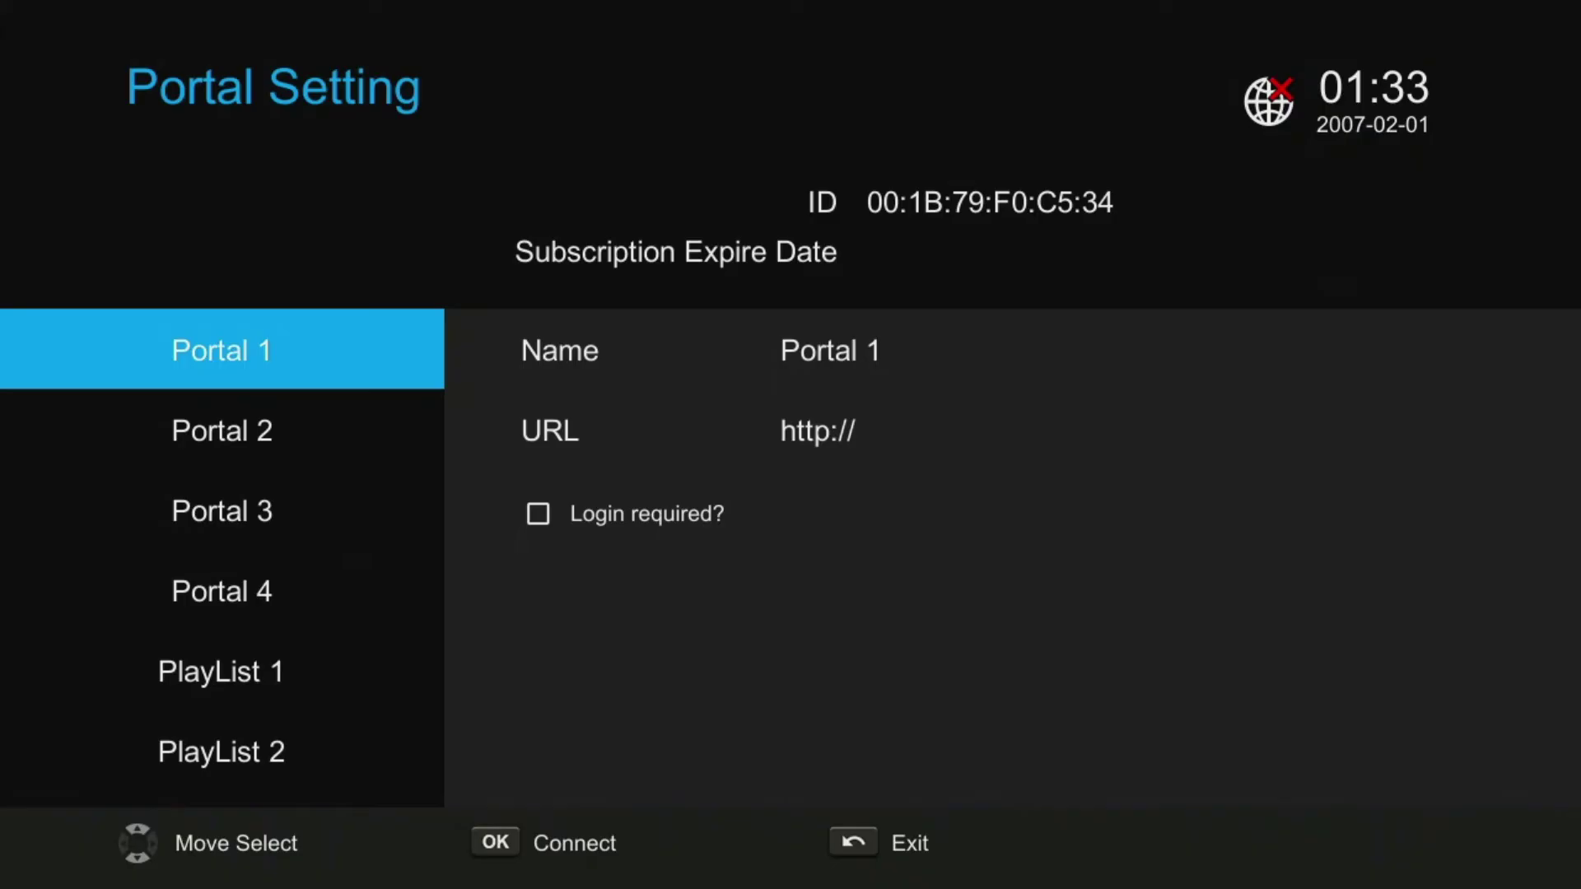
key(Down)
key(Down)
key(Down)
key(Down)
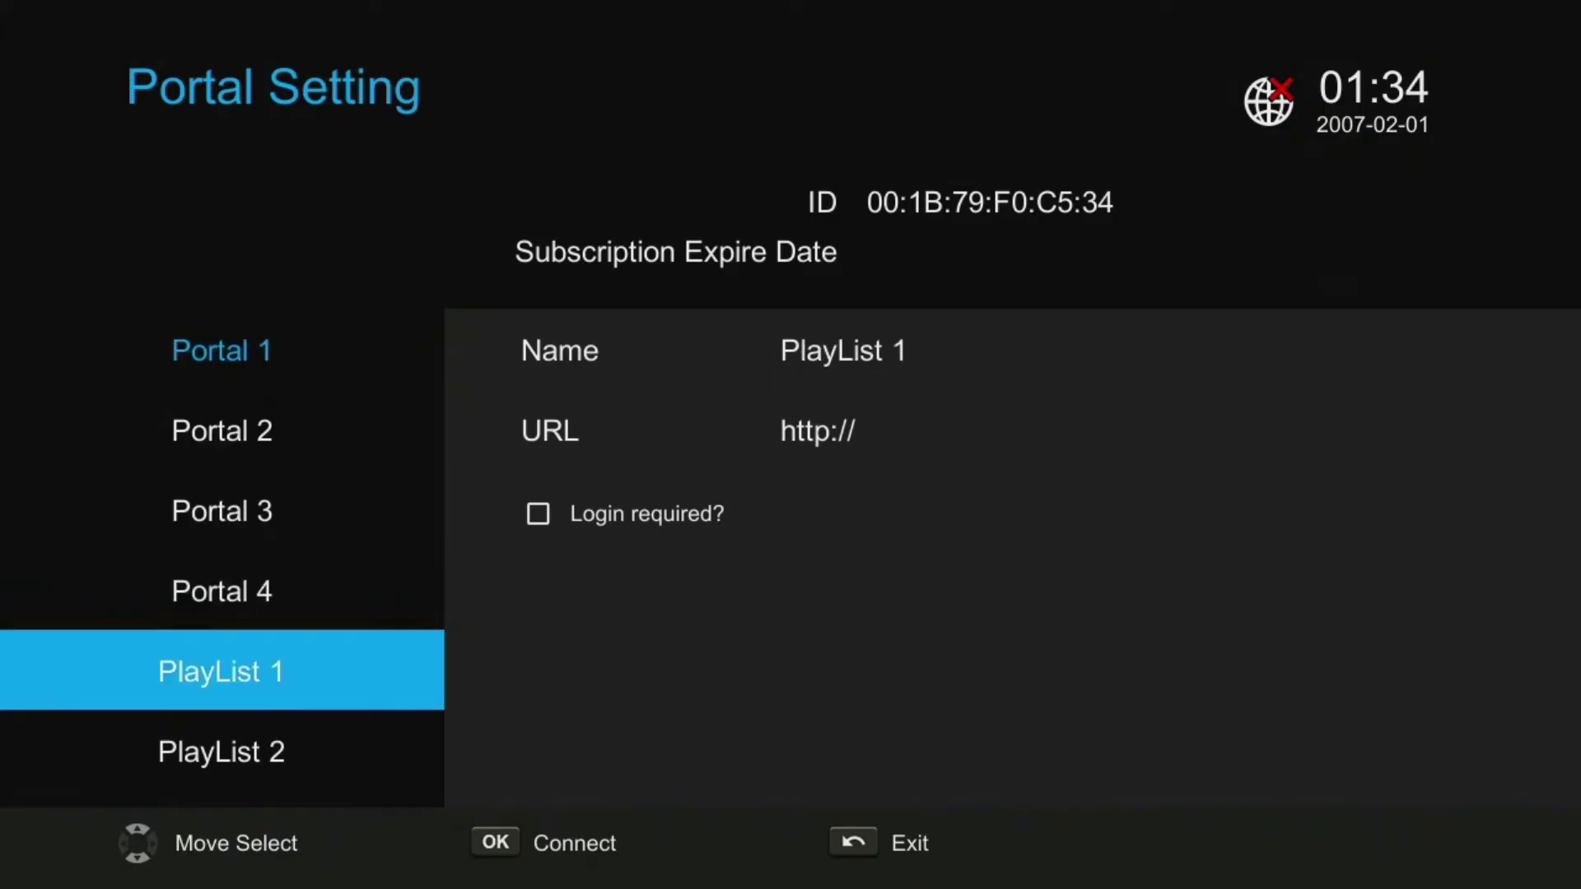
key(Escape)
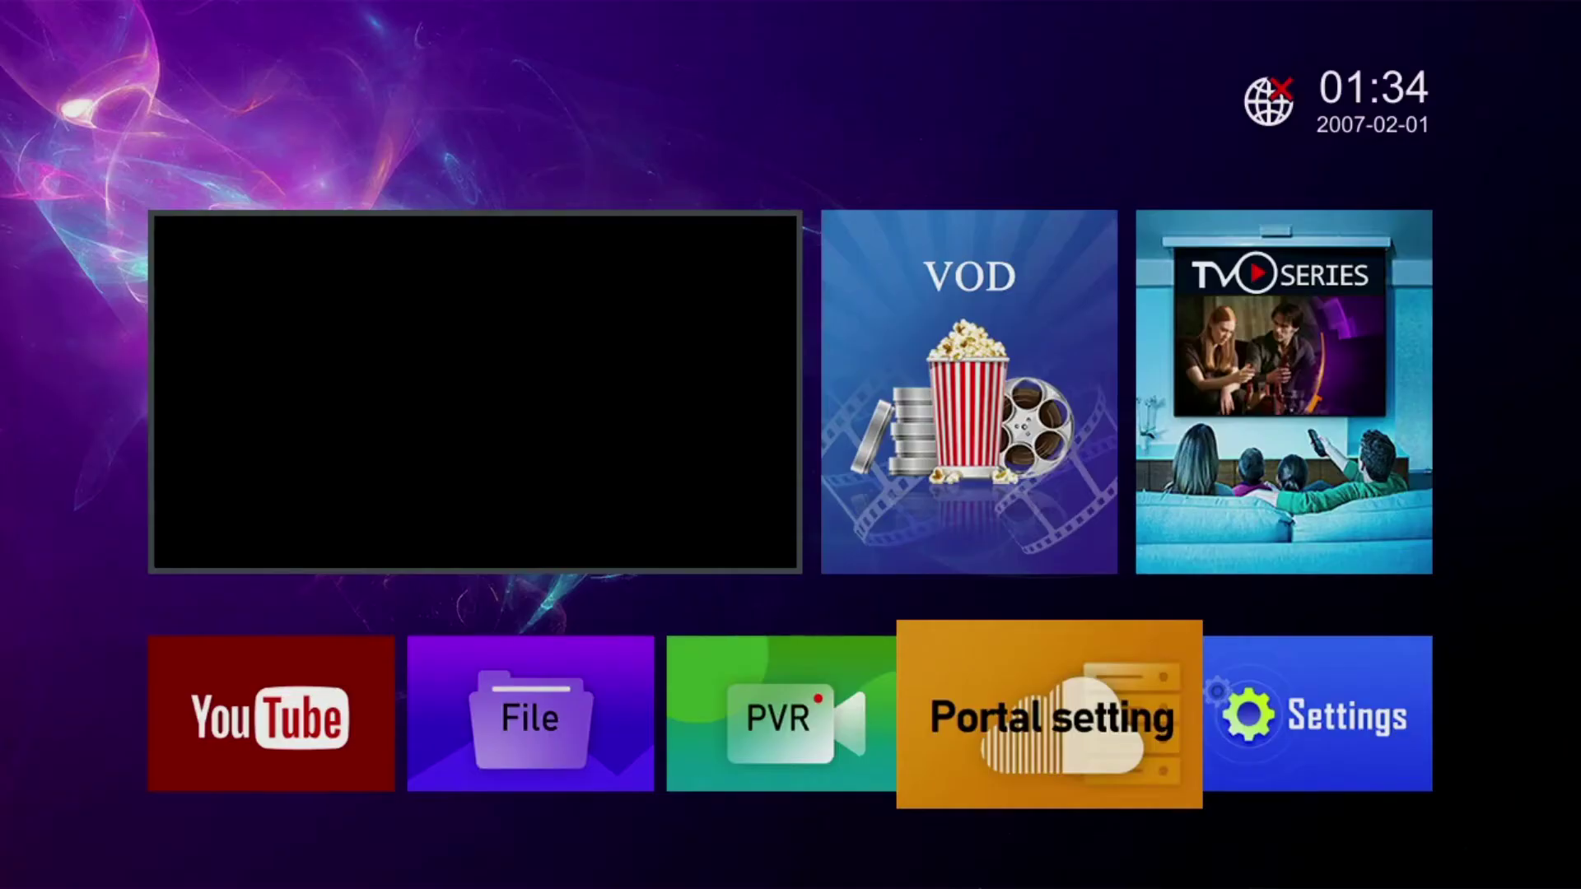
key(Right)
key(Return)
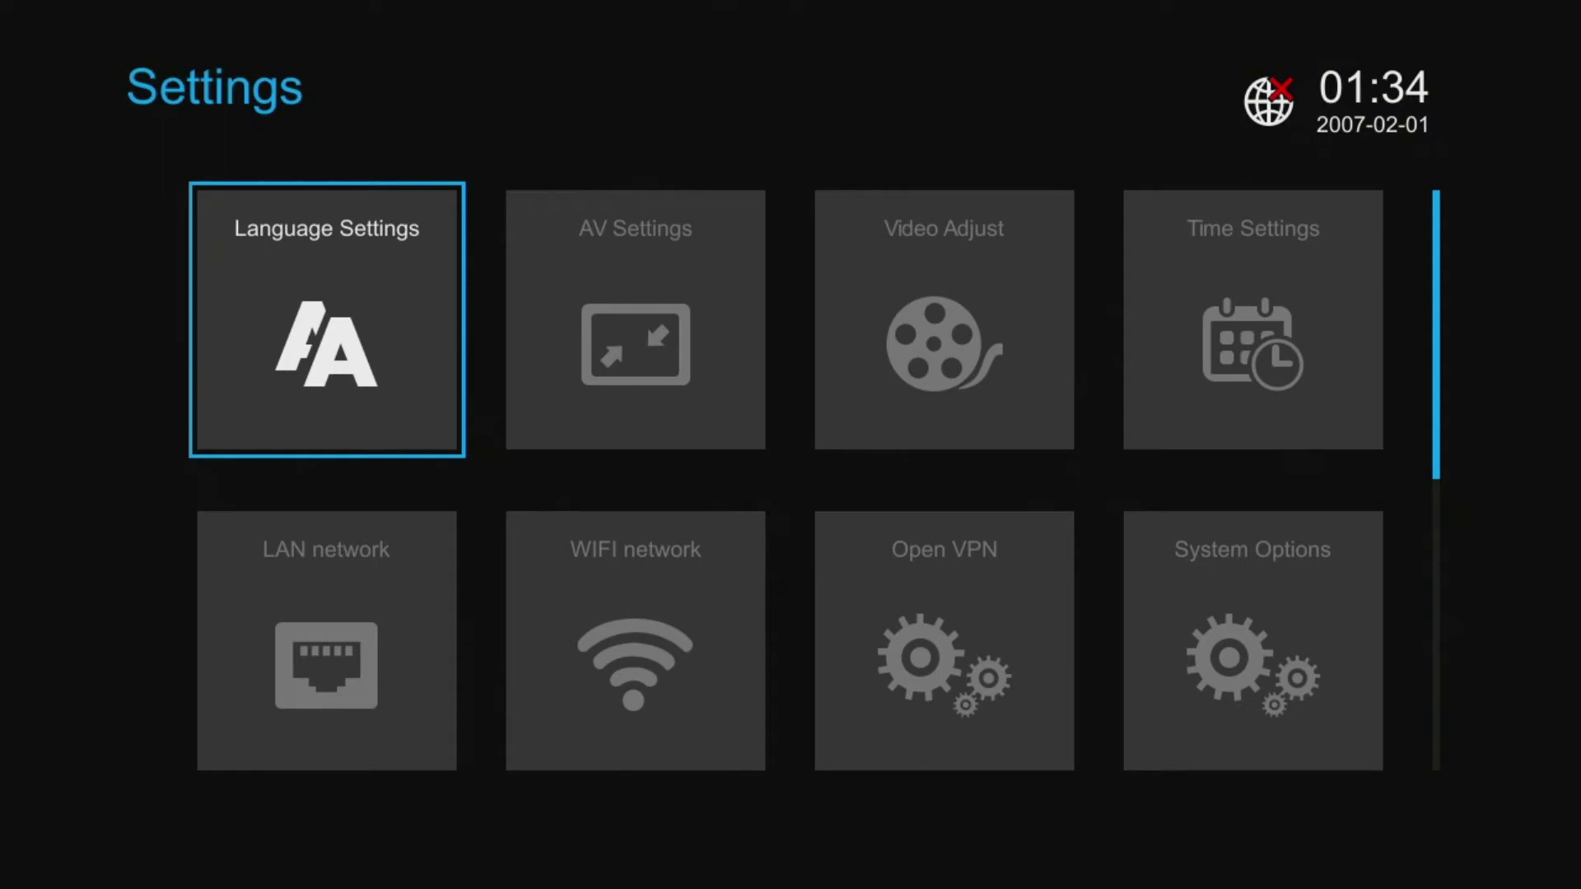
Review AV Settings down to the video resolution and HDMI CEC options without changes.
key(Right)
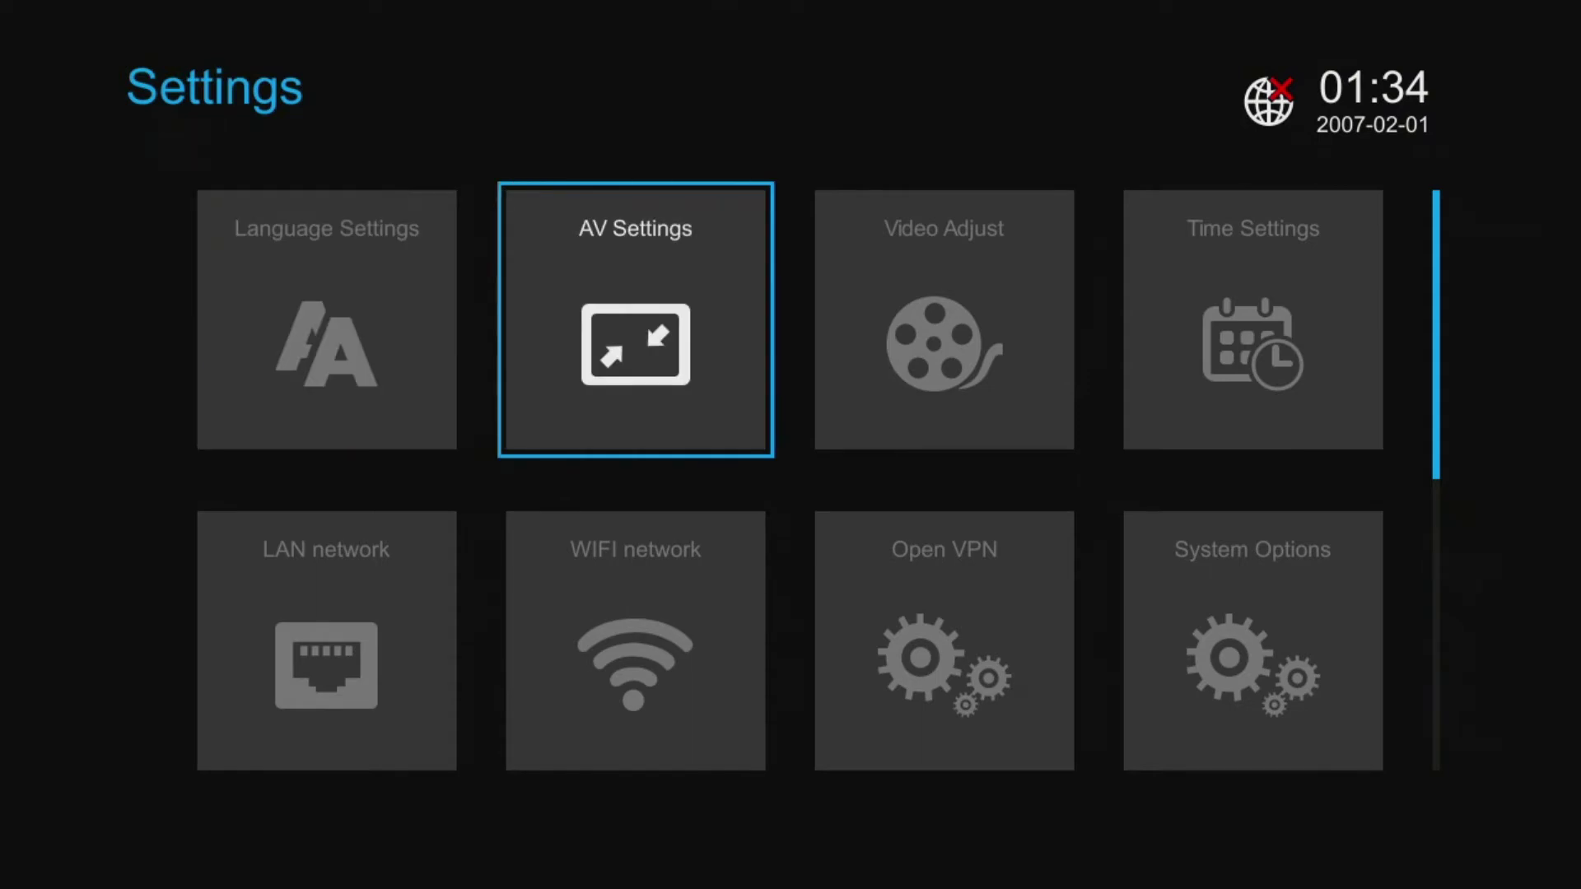
key(Return)
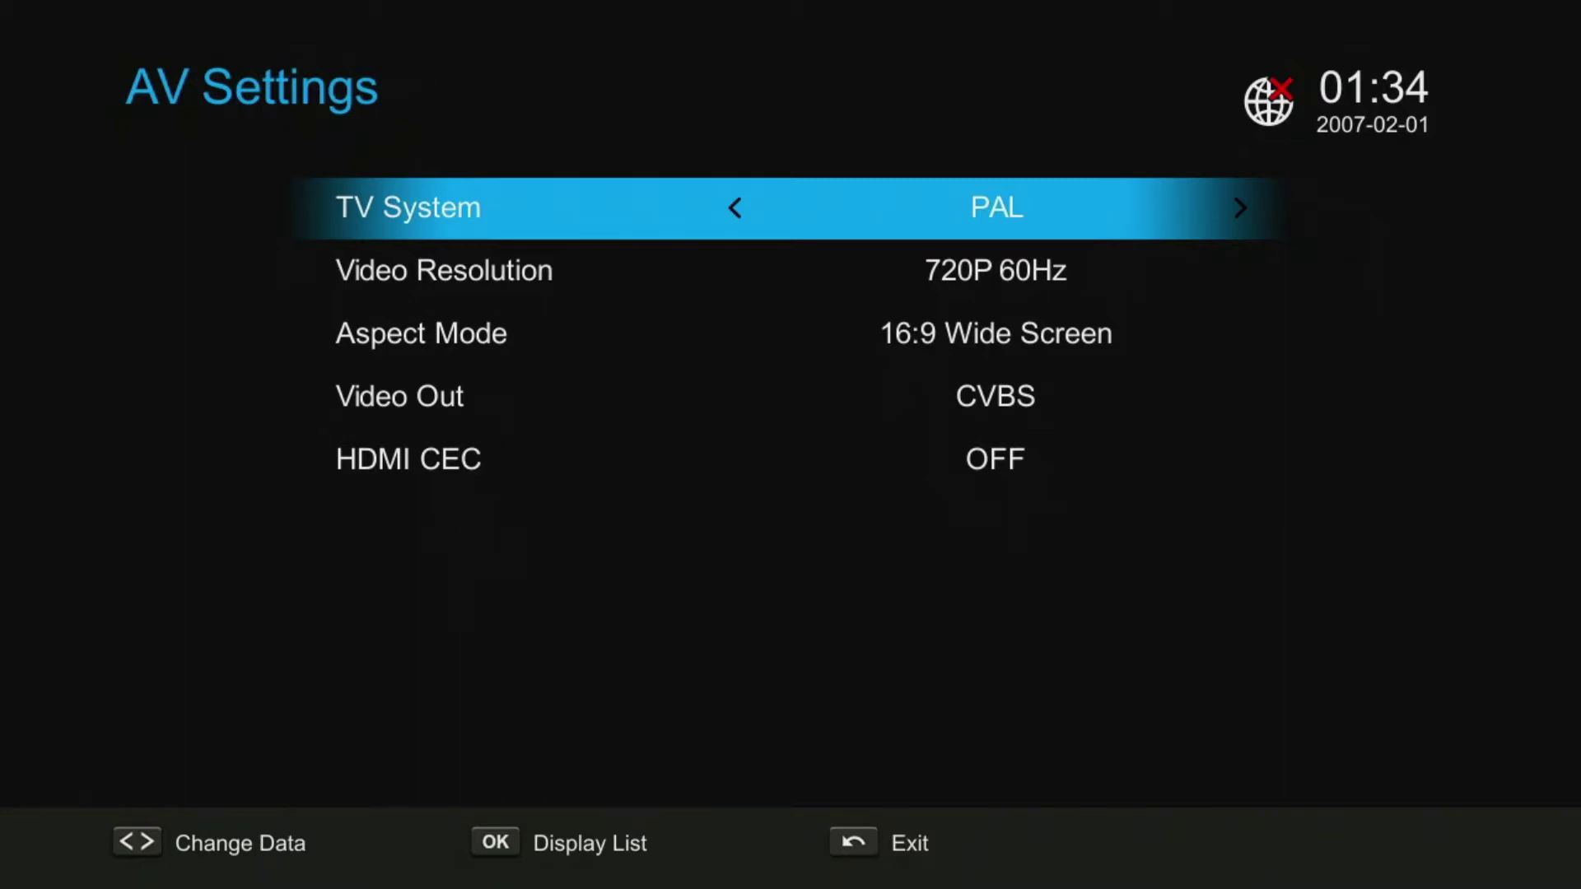
key(Down)
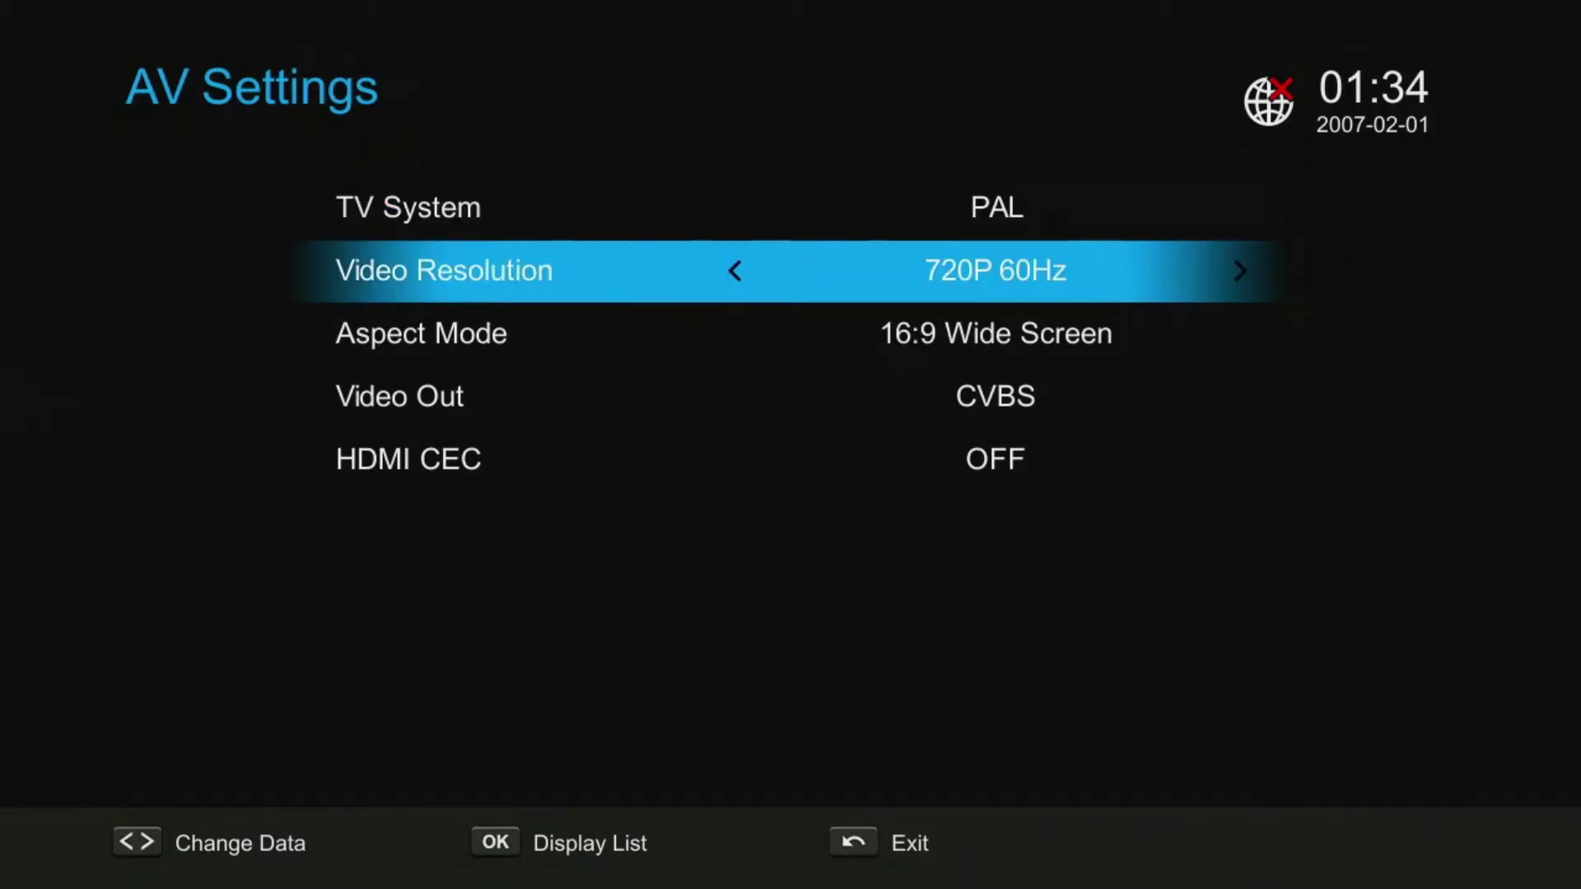
key(Down)
key(Down)
key(Down)
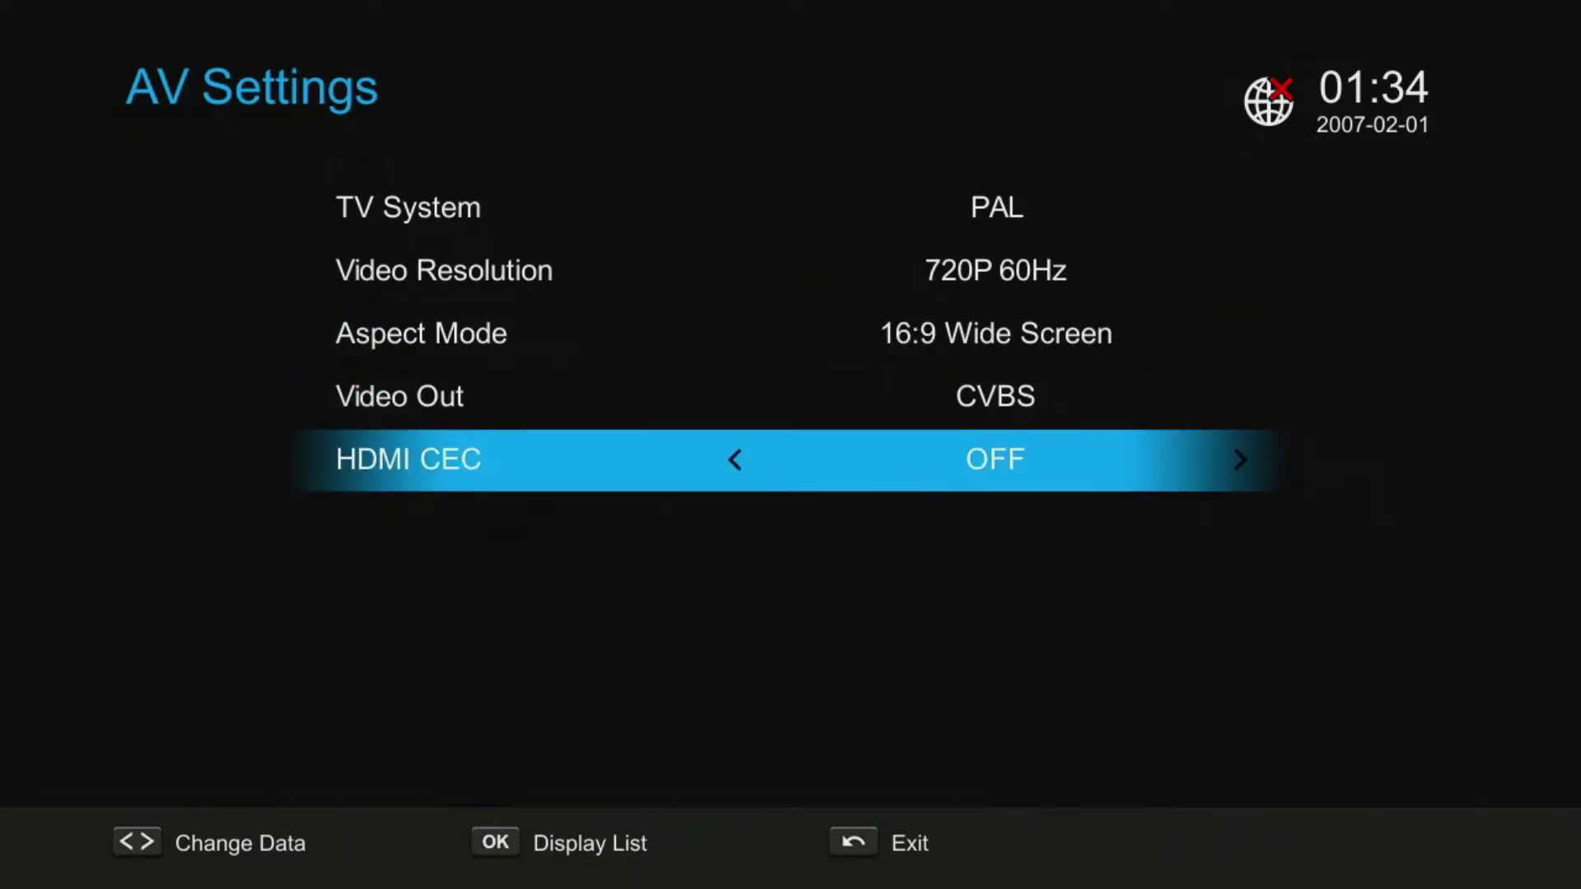
key(Escape)
Scroll Video Adjust's picture settings down to Saturation and leave them unchanged.
key(Right)
key(Return)
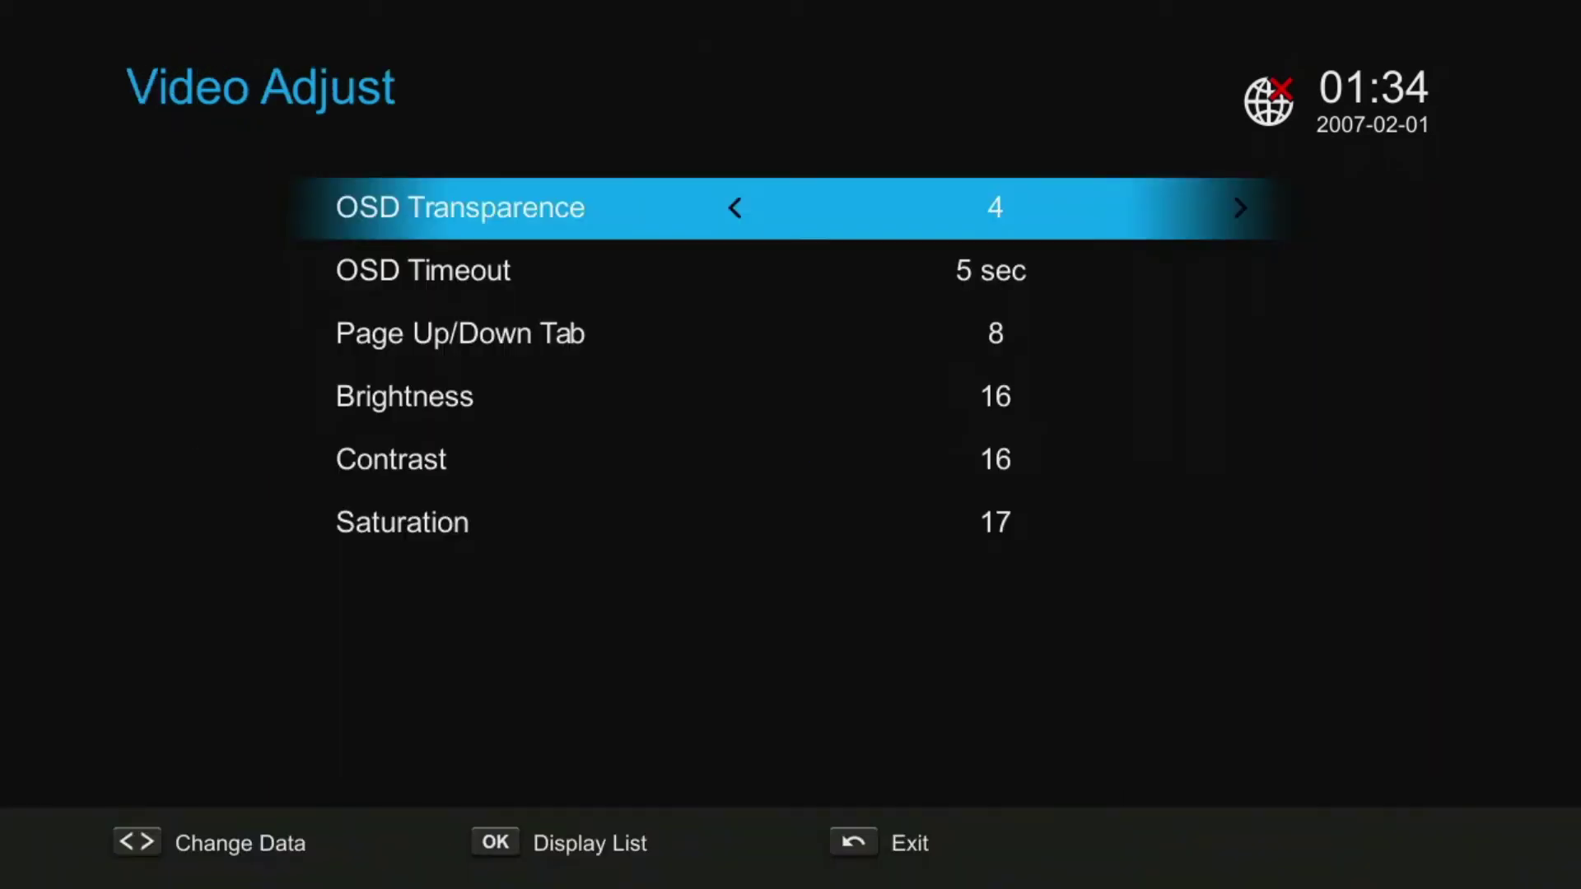
key(Down)
key(Down)
key(Down)
key(Down)
key(Down)
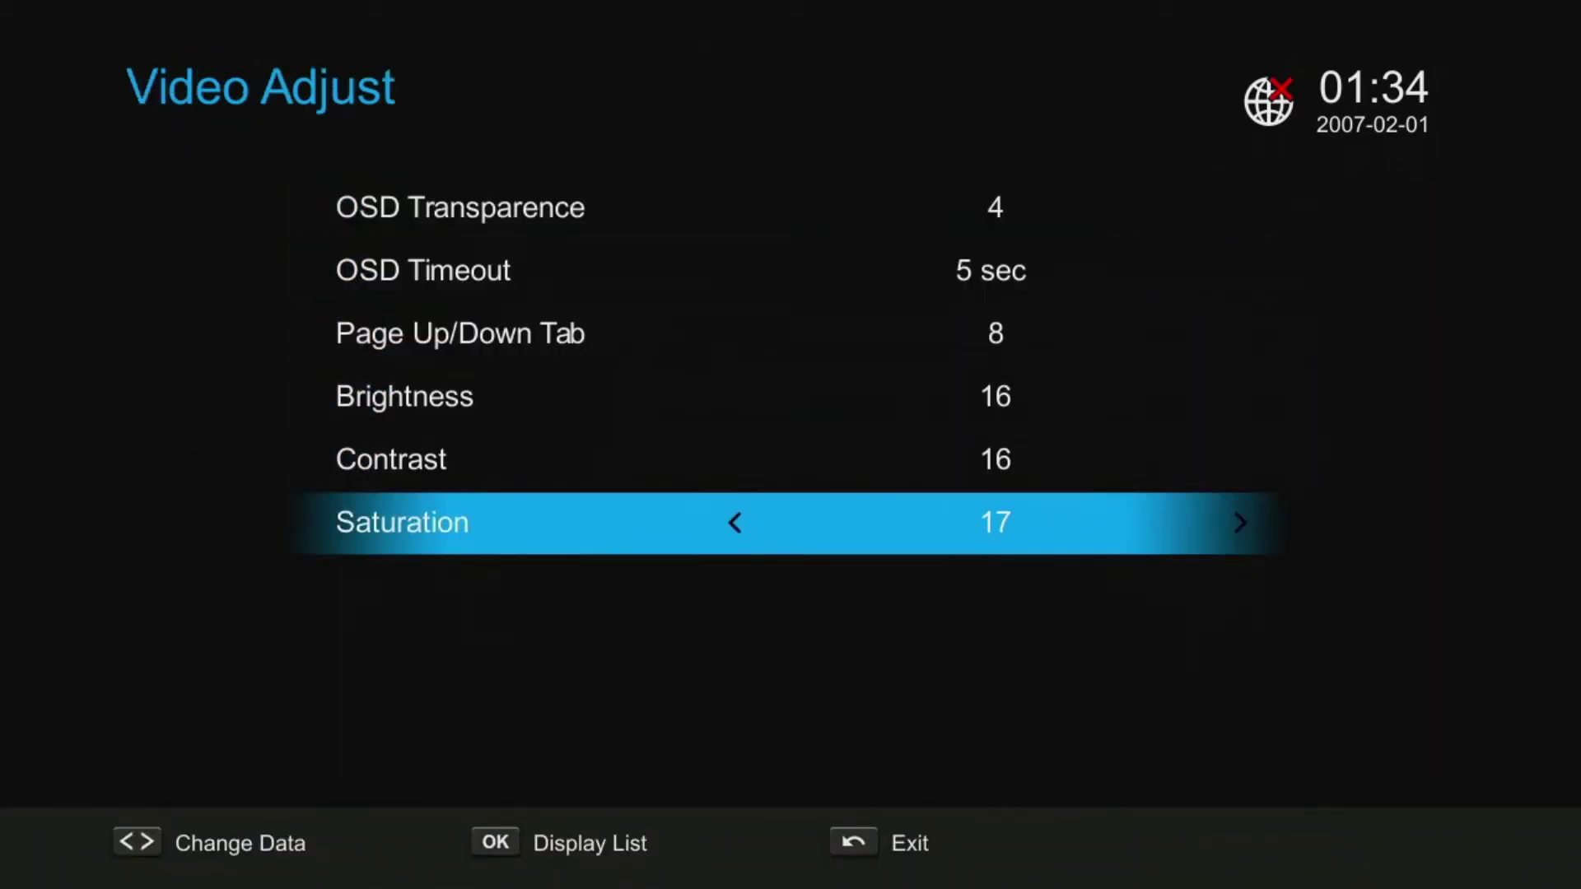
key(Escape)
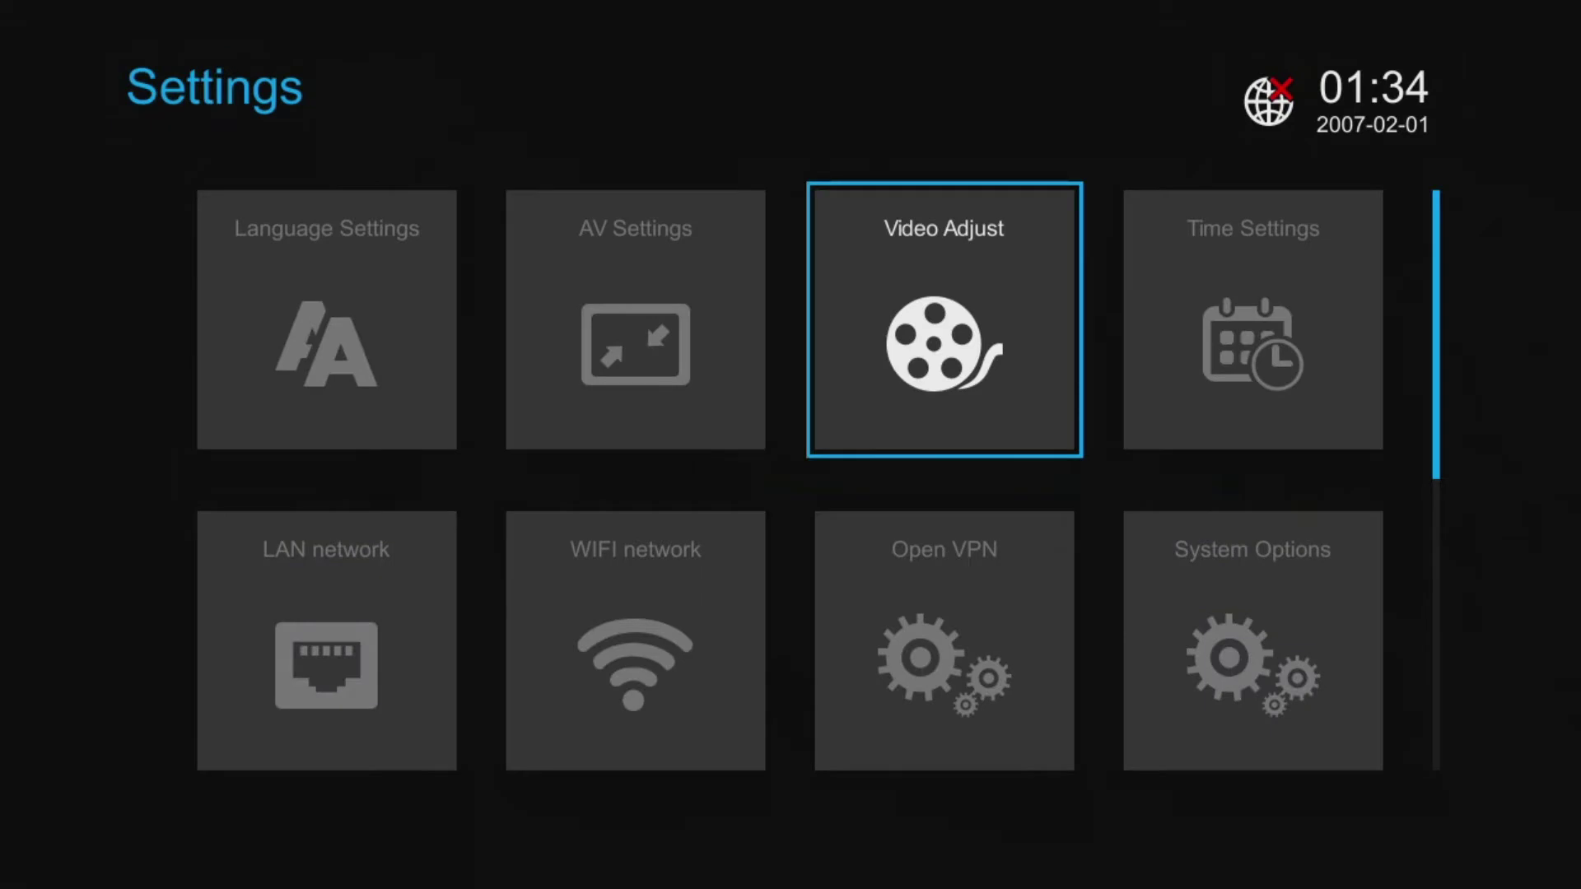
key(Right)
key(Right)
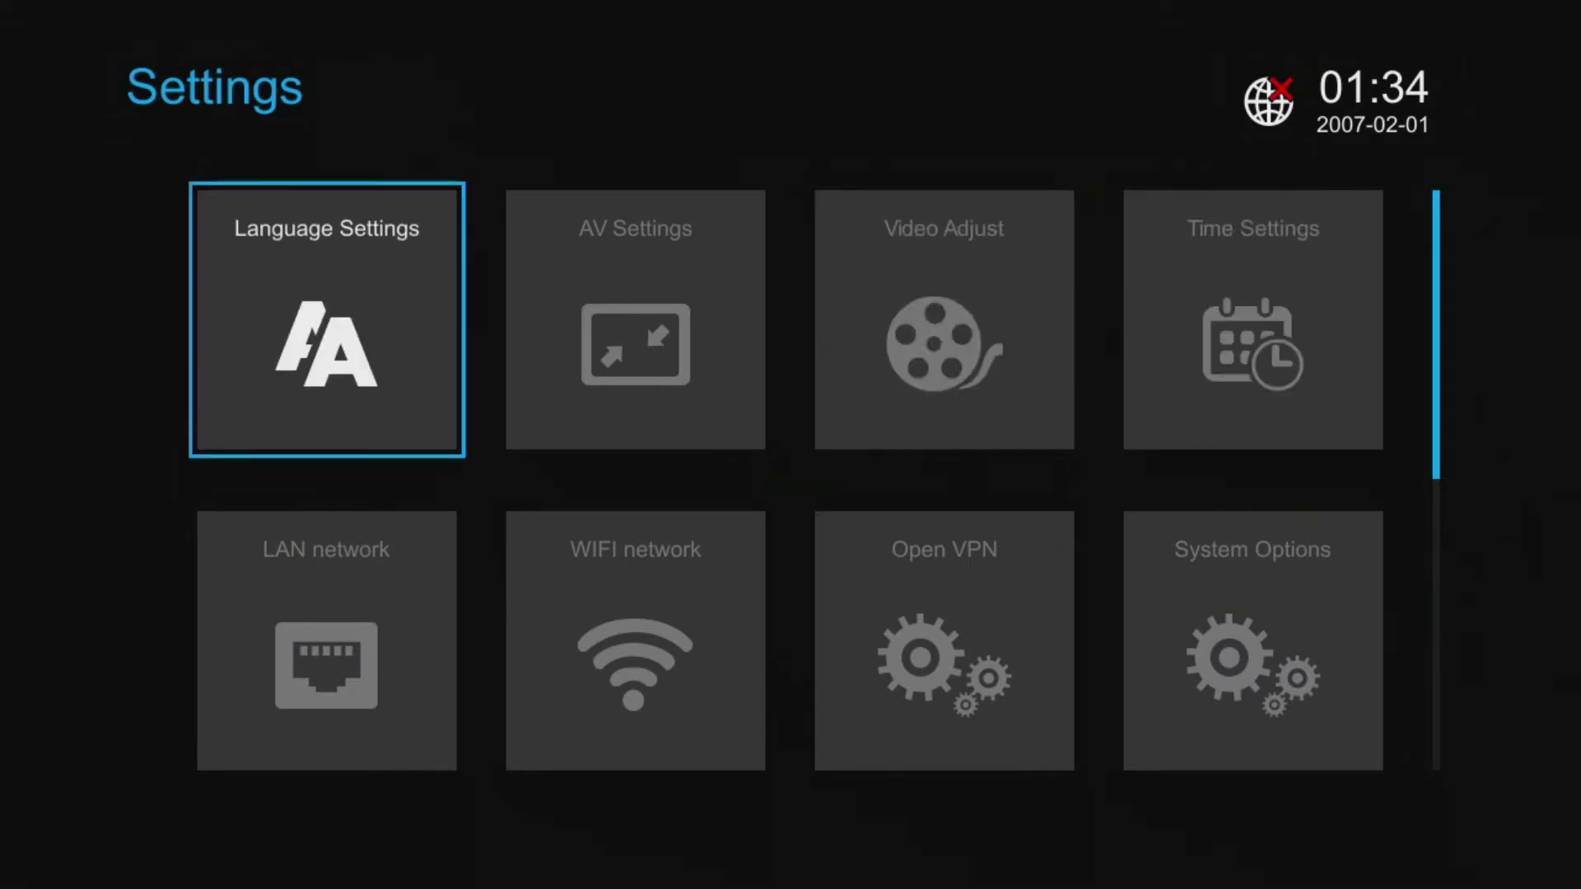
View the LAN network settings, then move past WIFI network and Open VPN.
key(Down)
key(Return)
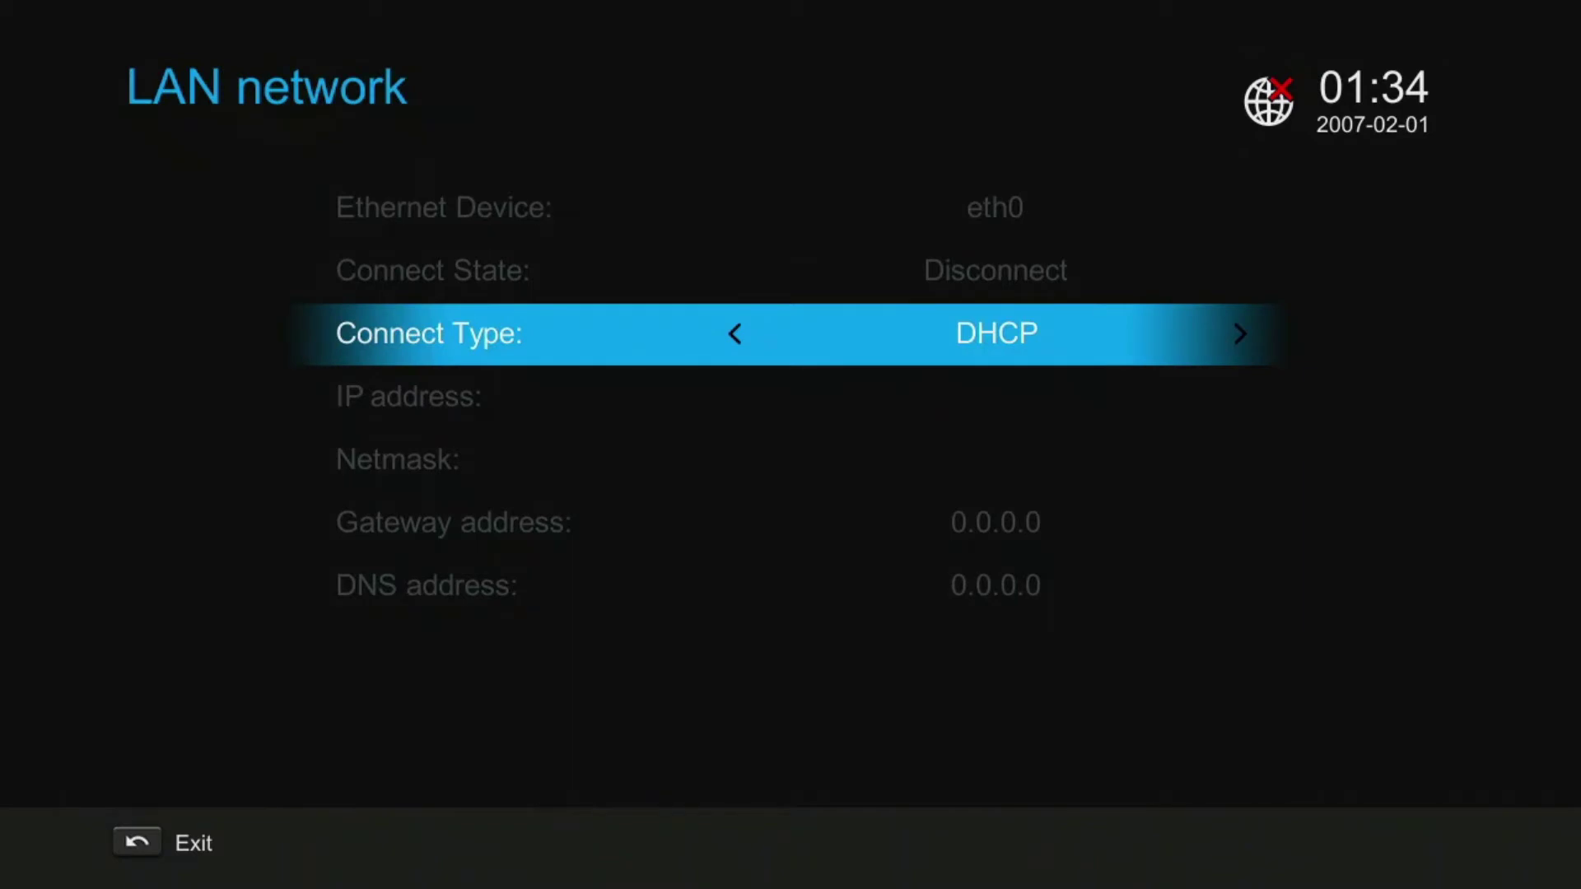
key(Escape)
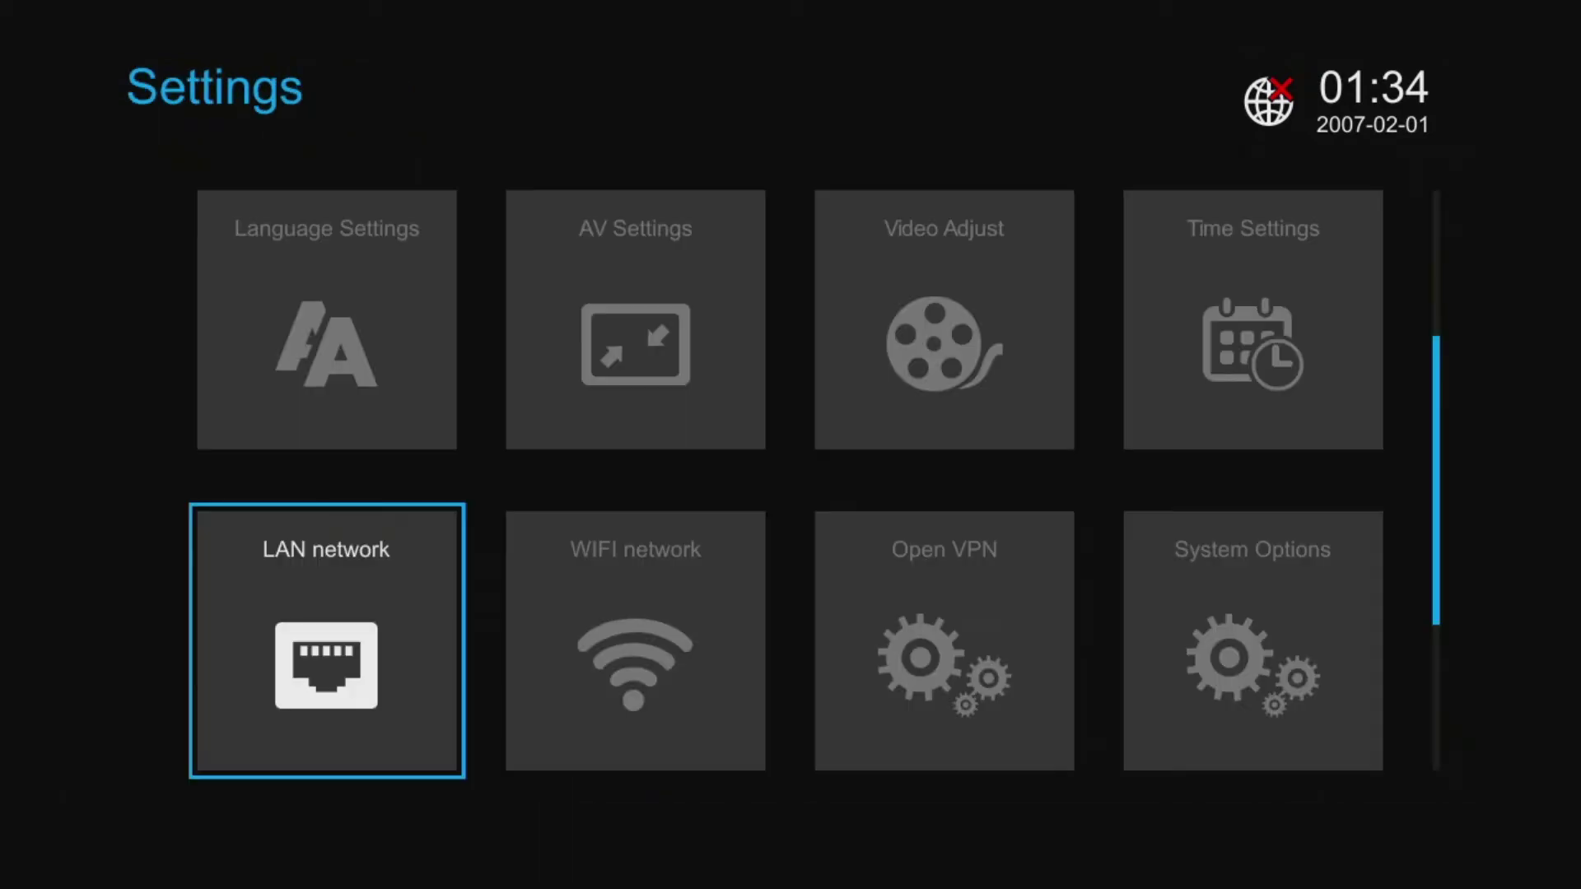
key(Right)
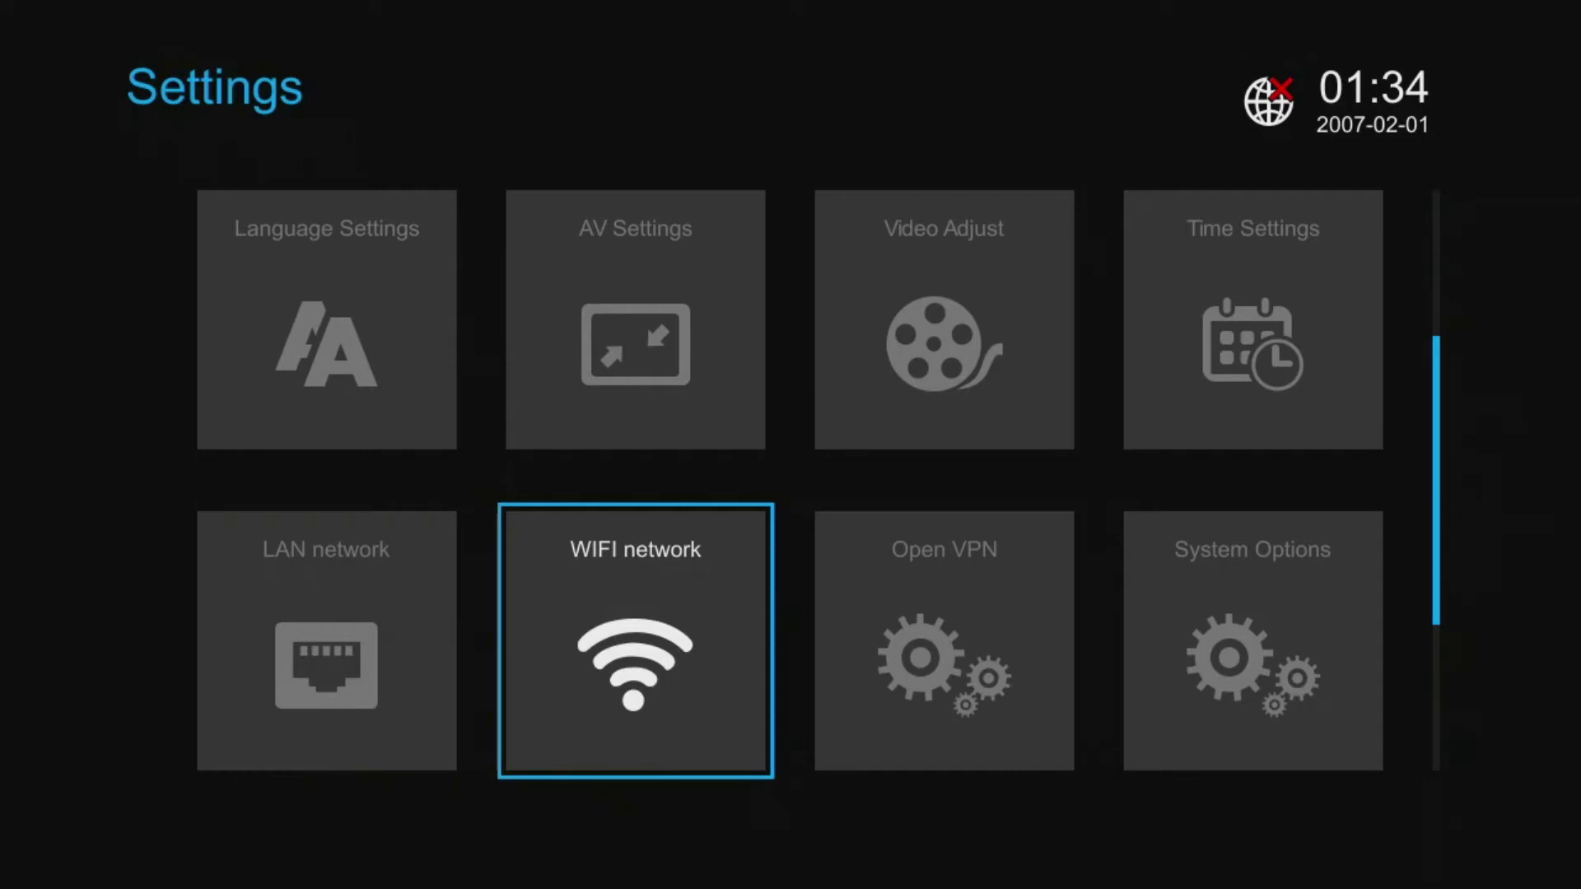
key(Right)
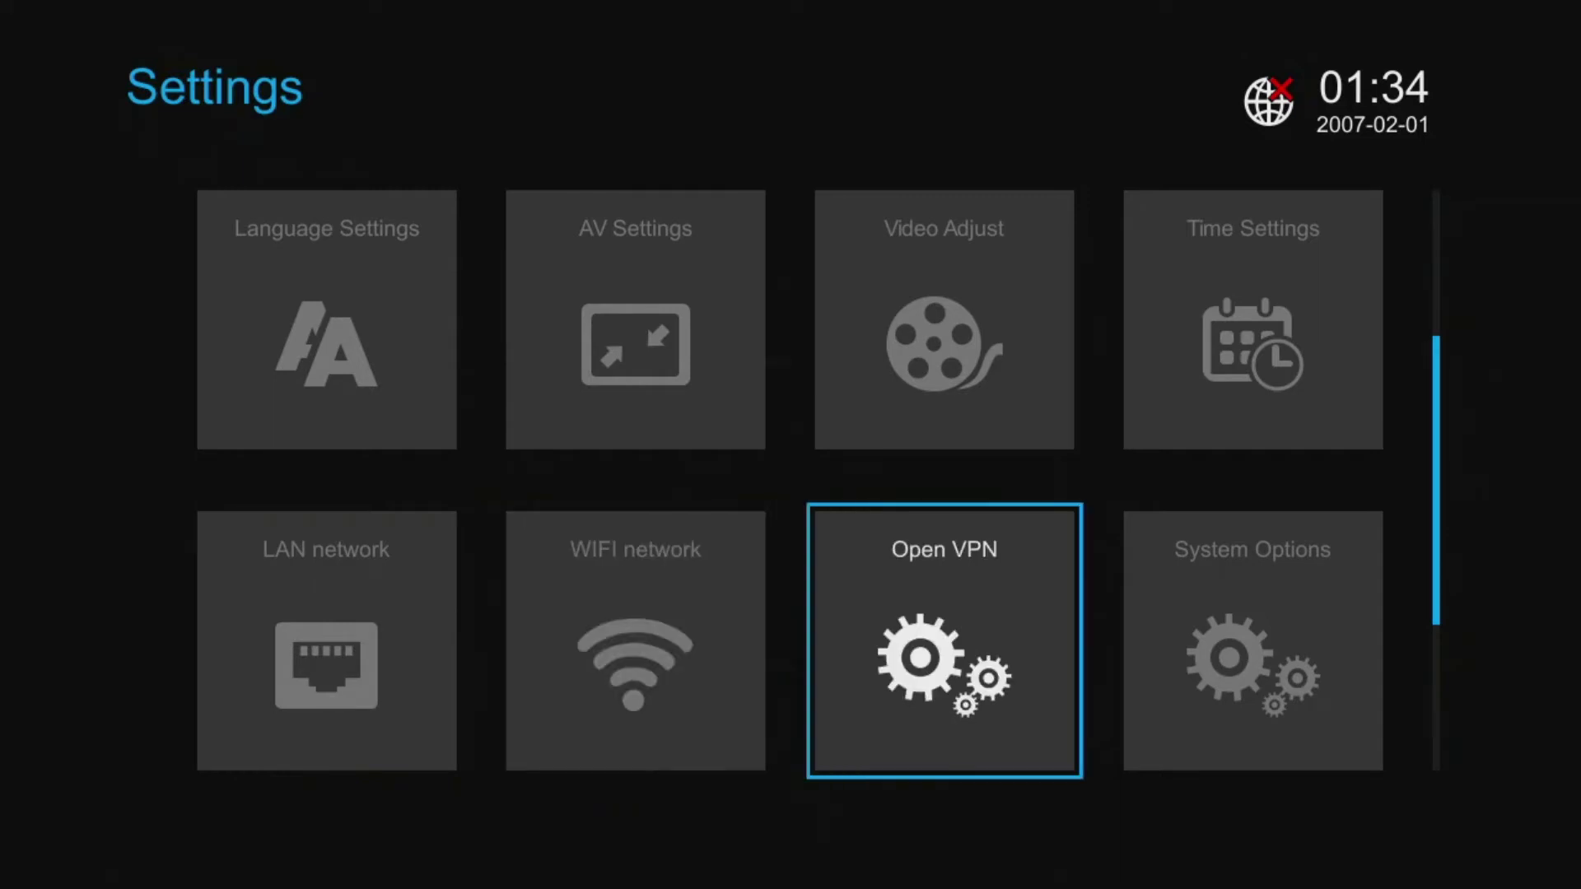
Look at the LED Mode option in System Options, then go to the second Settings page.
key(Right)
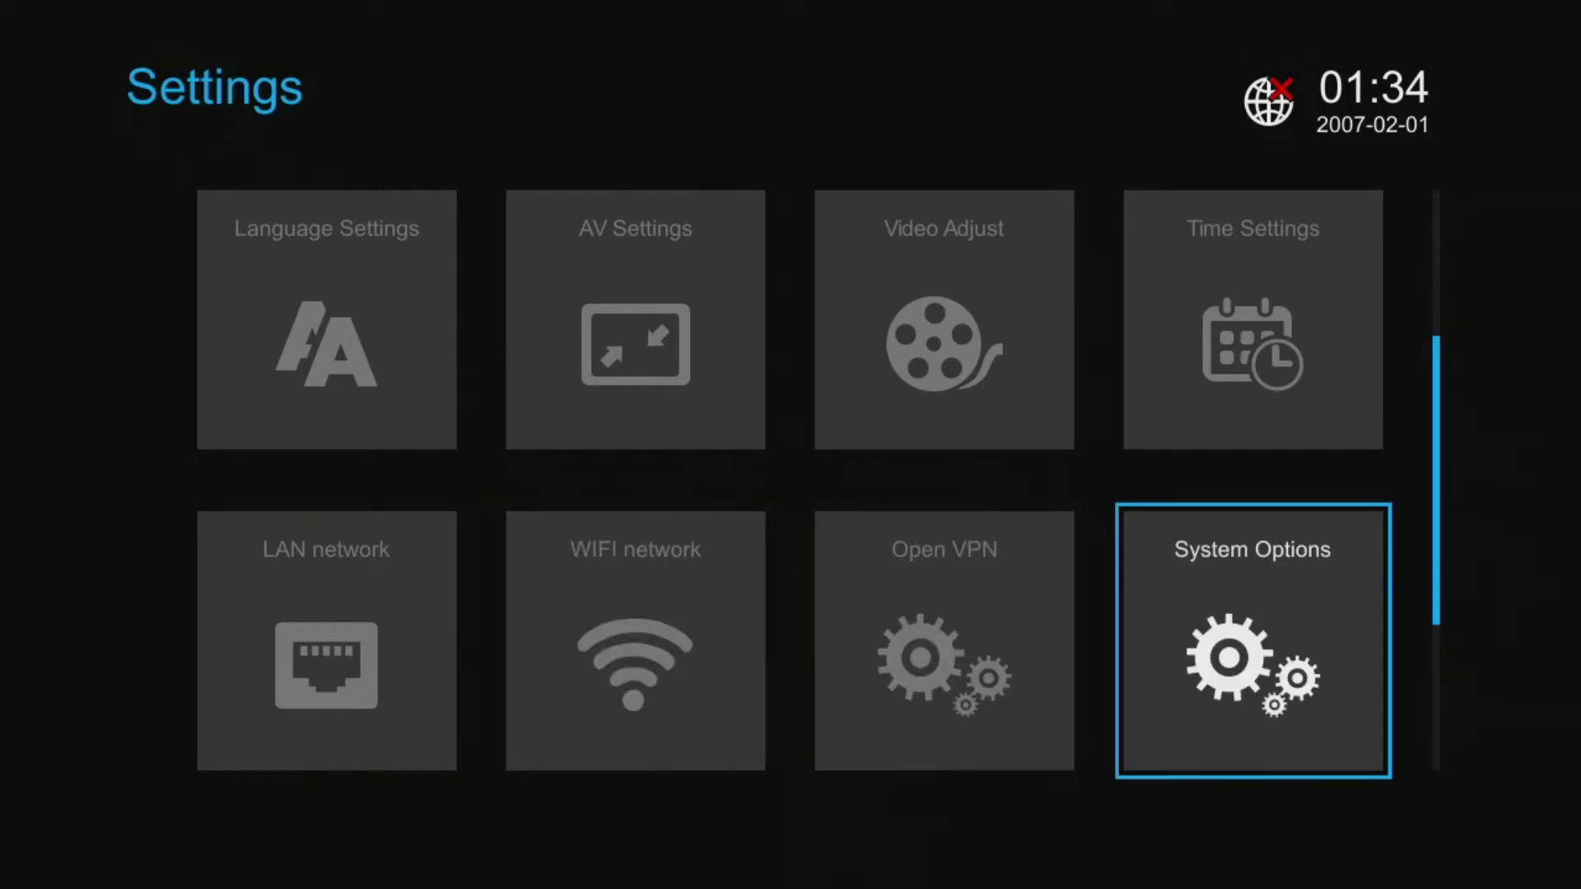
key(Return)
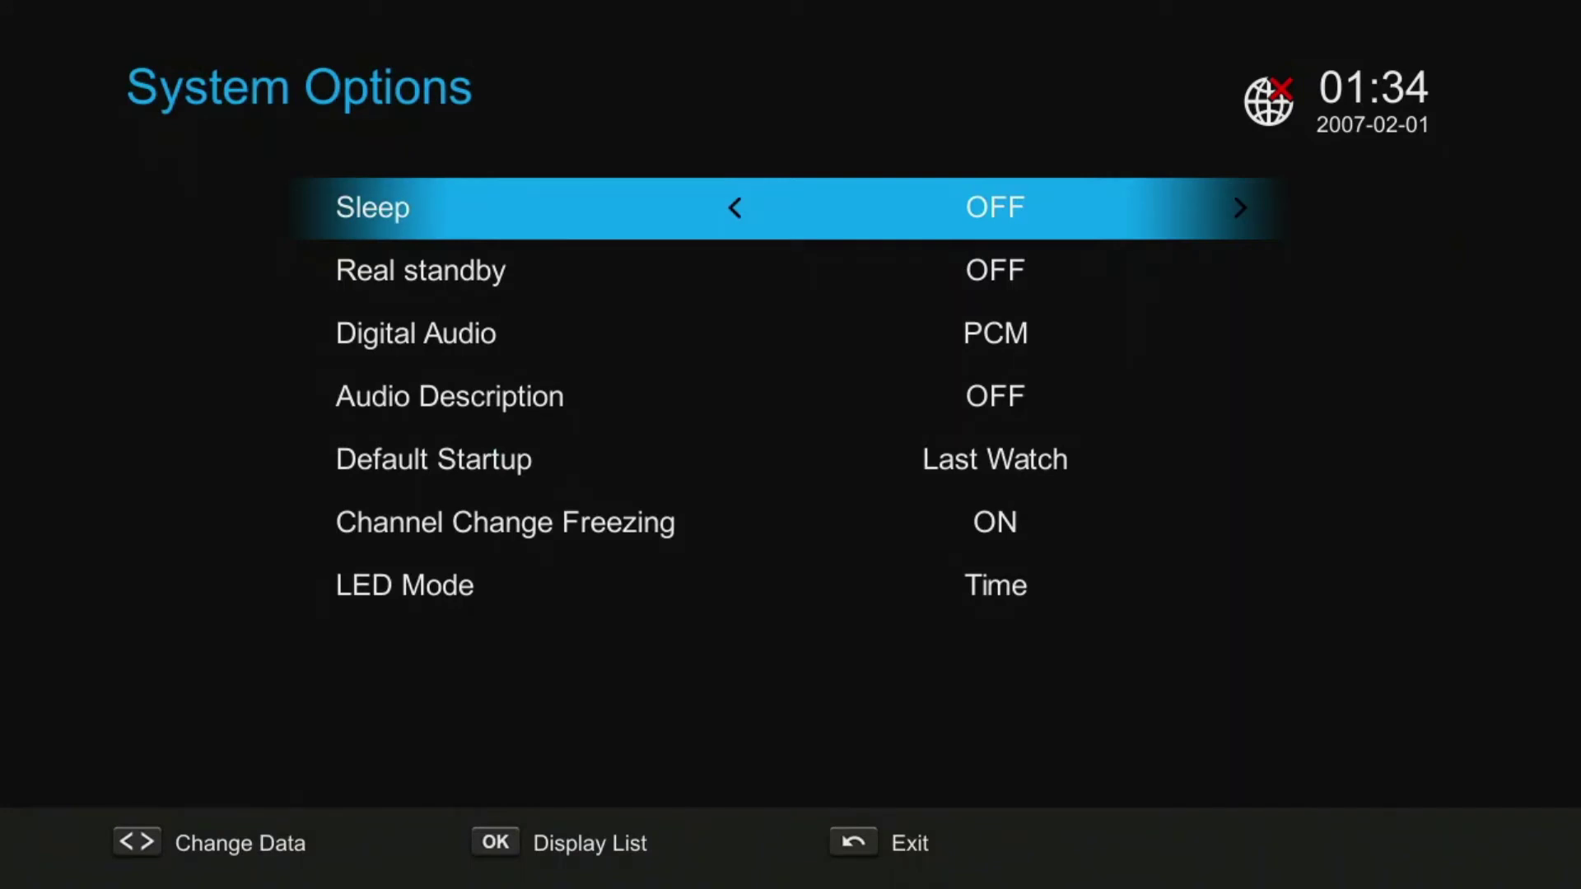
key(Up)
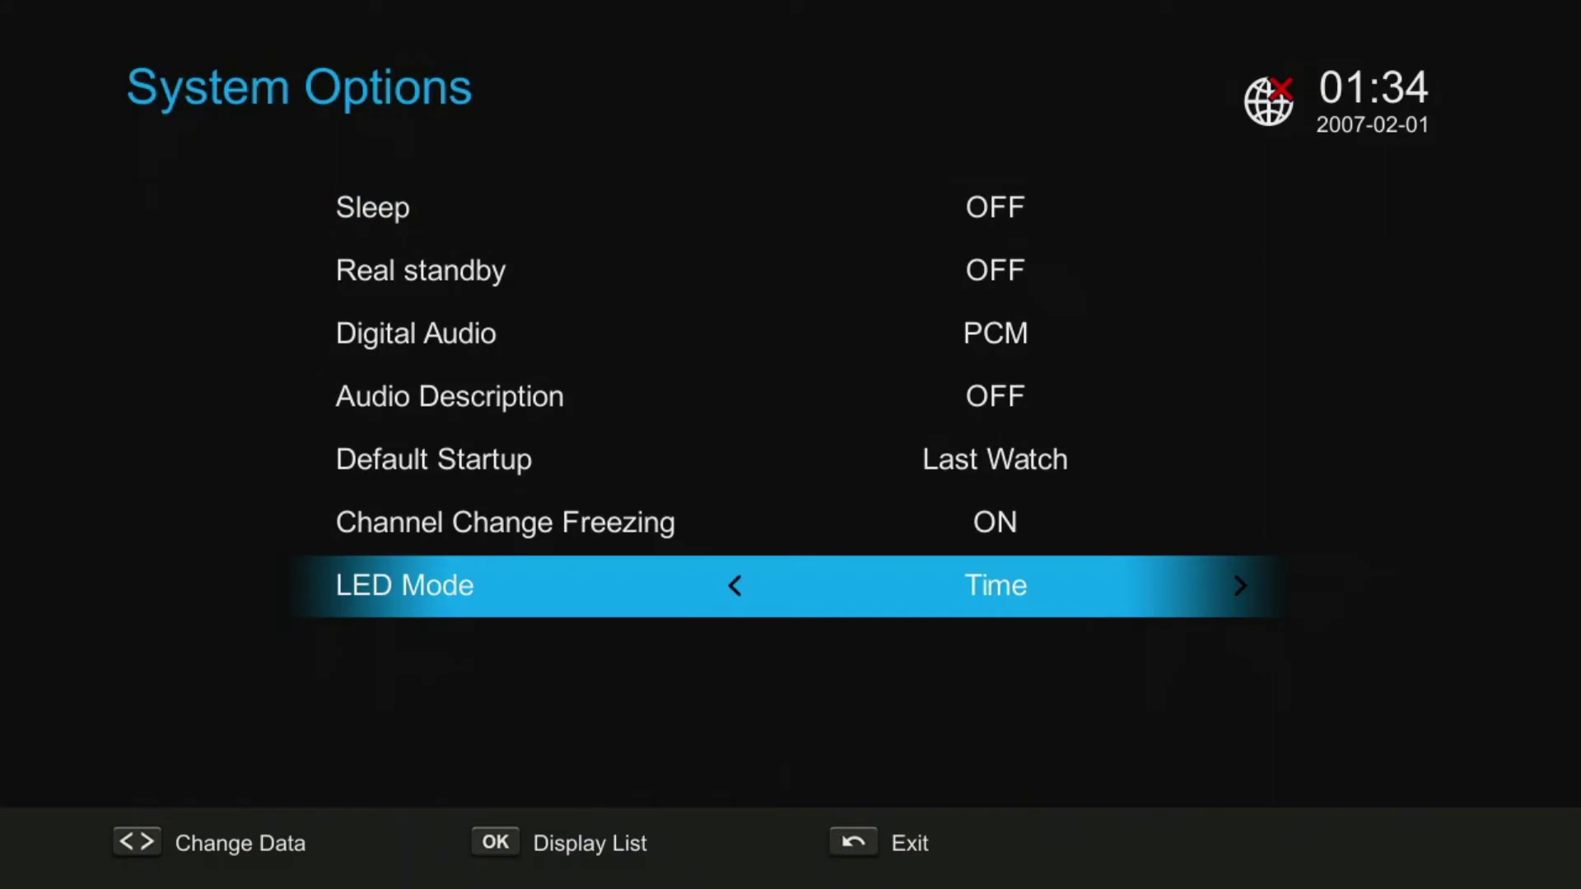
key(Right)
key(Right)
key(Escape)
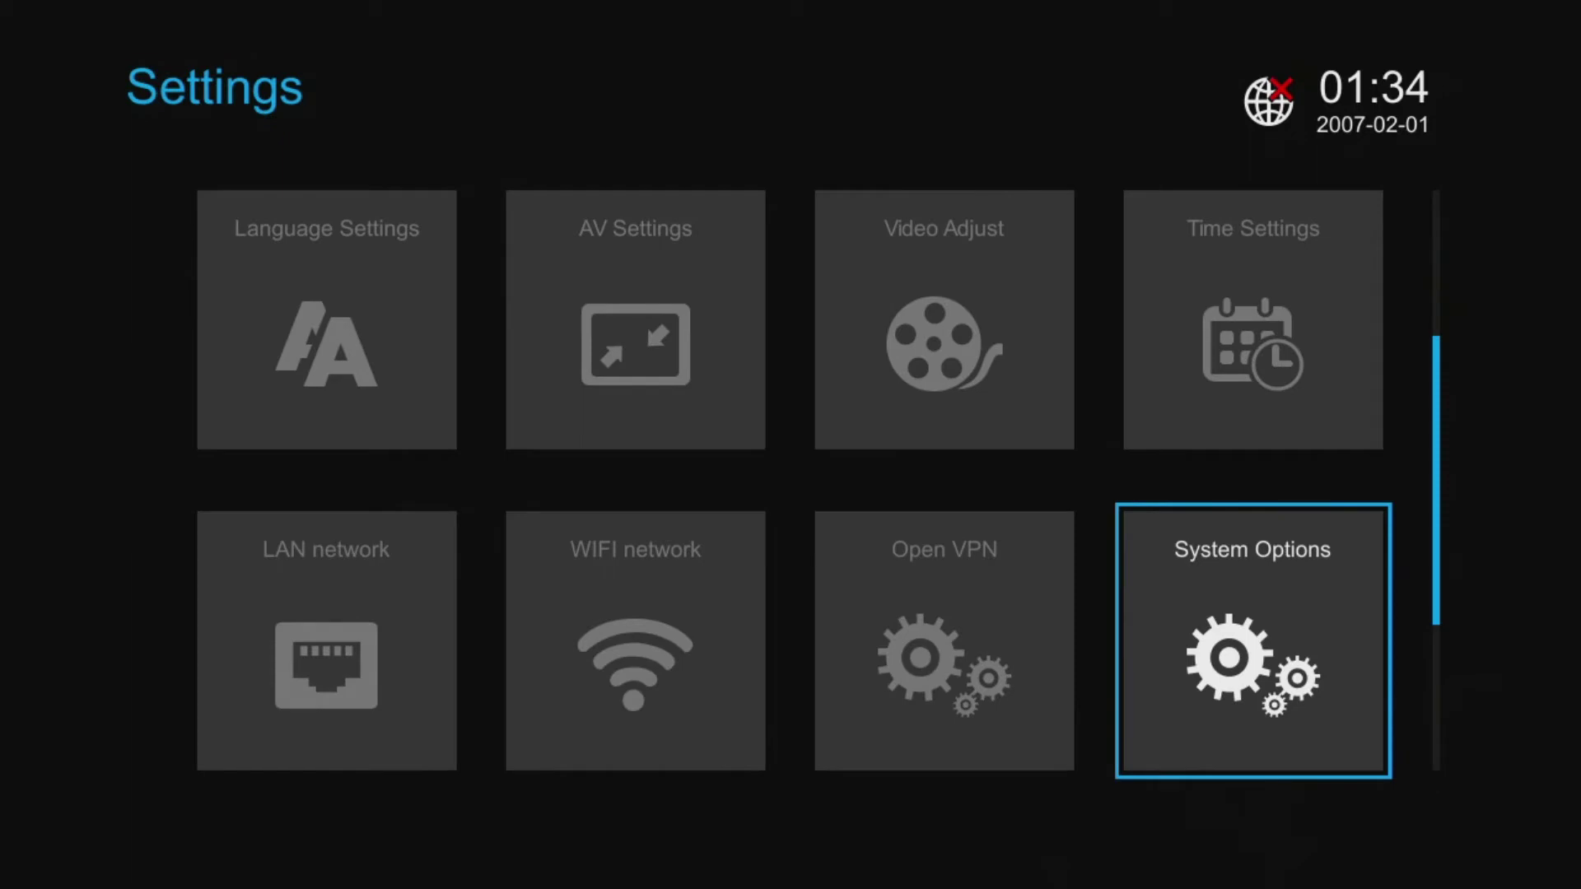
key(Down)
key(Left)
key(Left)
key(Left)
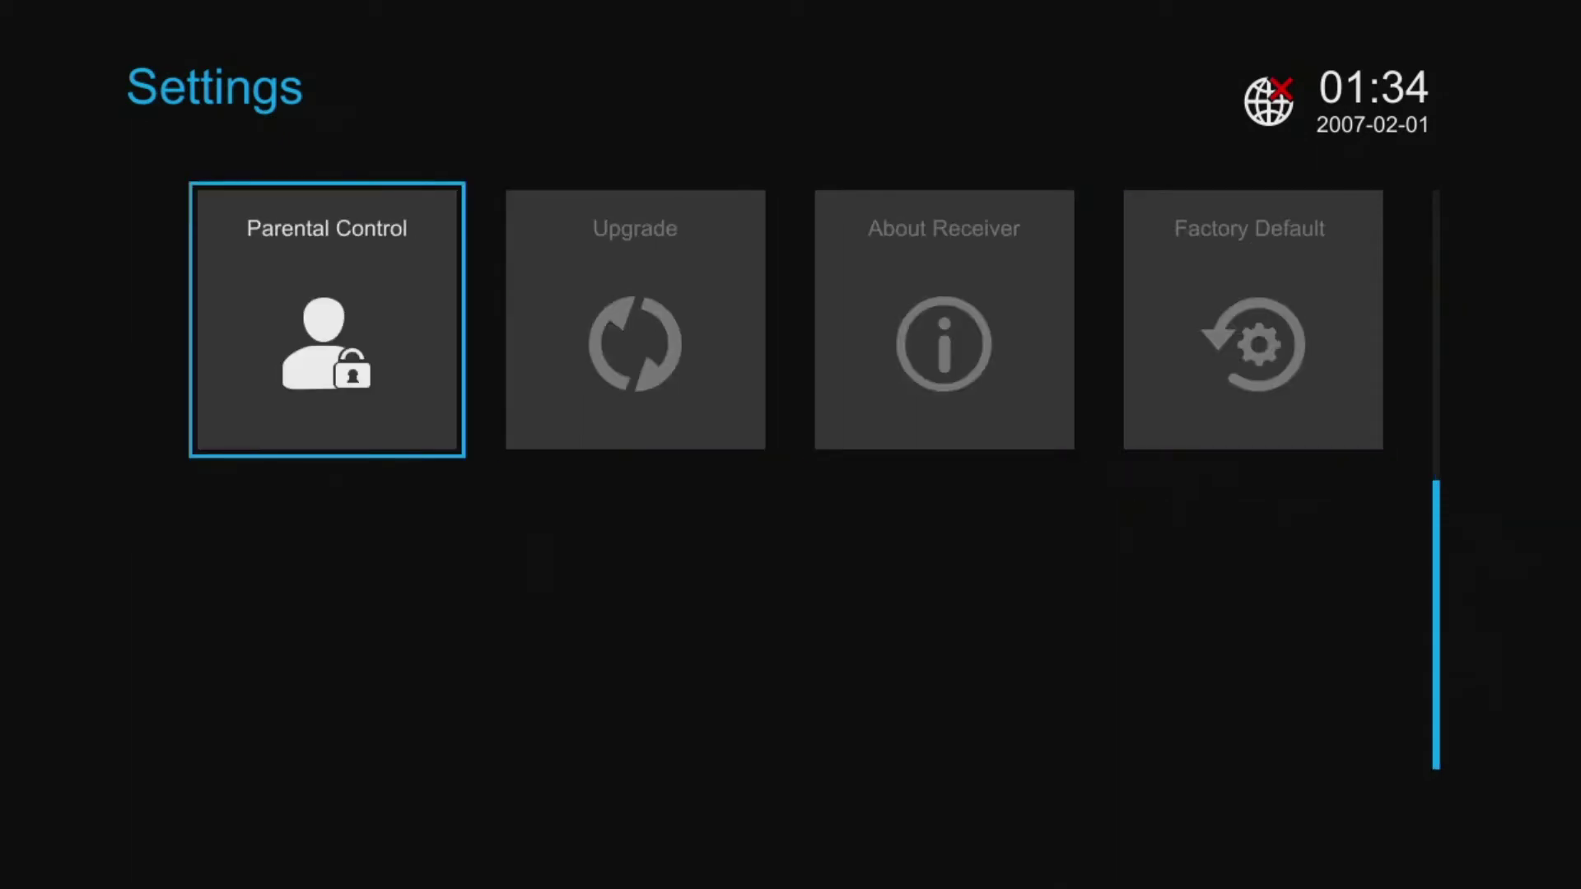
key(Right)
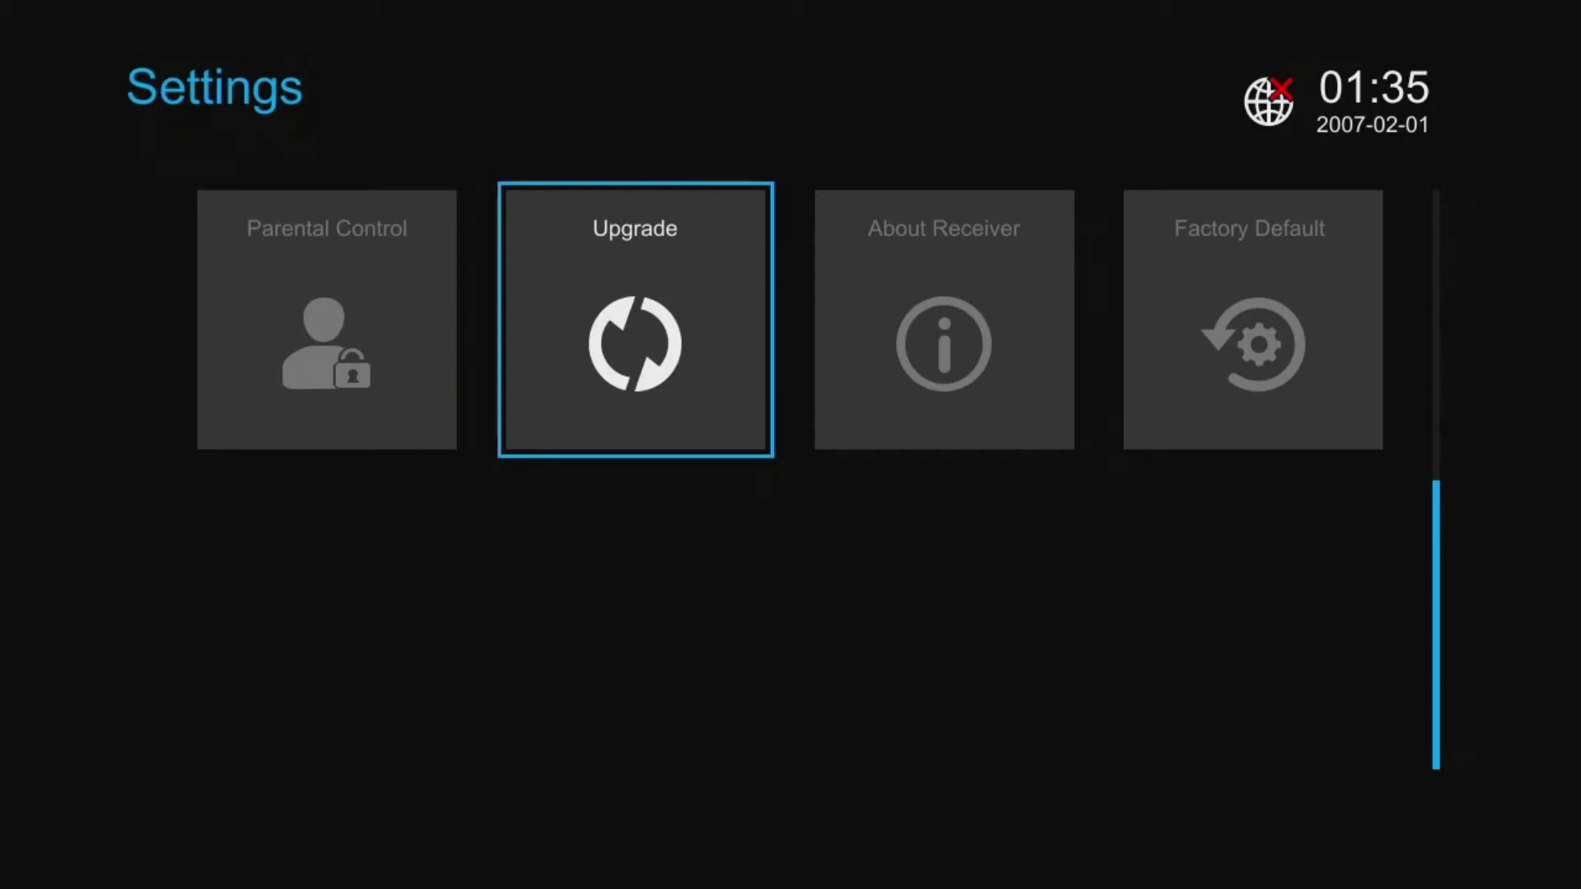
key(Right)
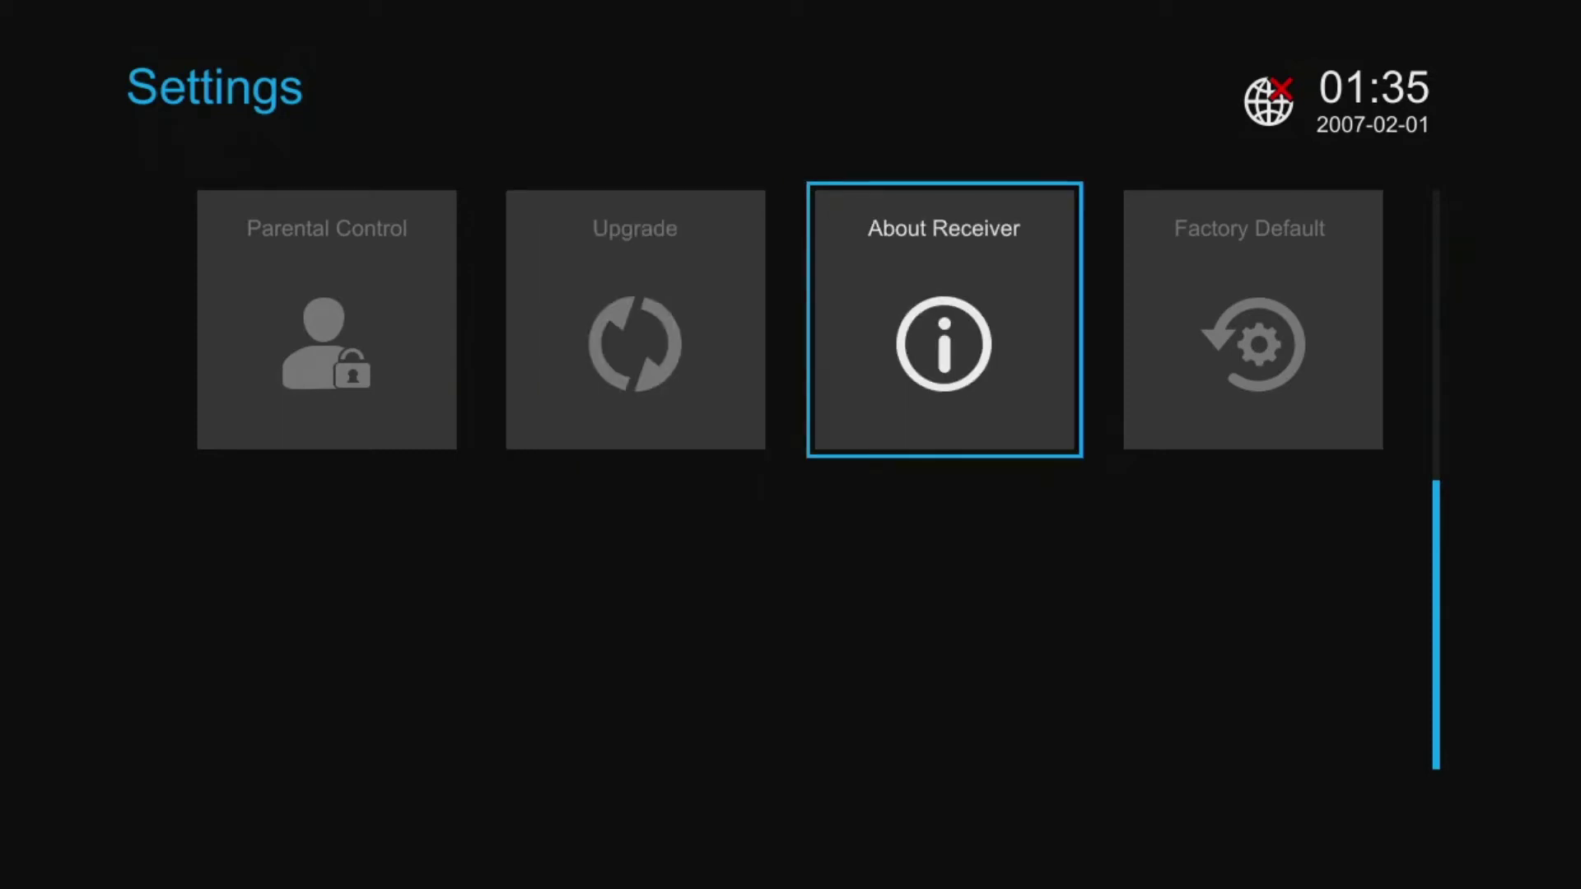
key(Right)
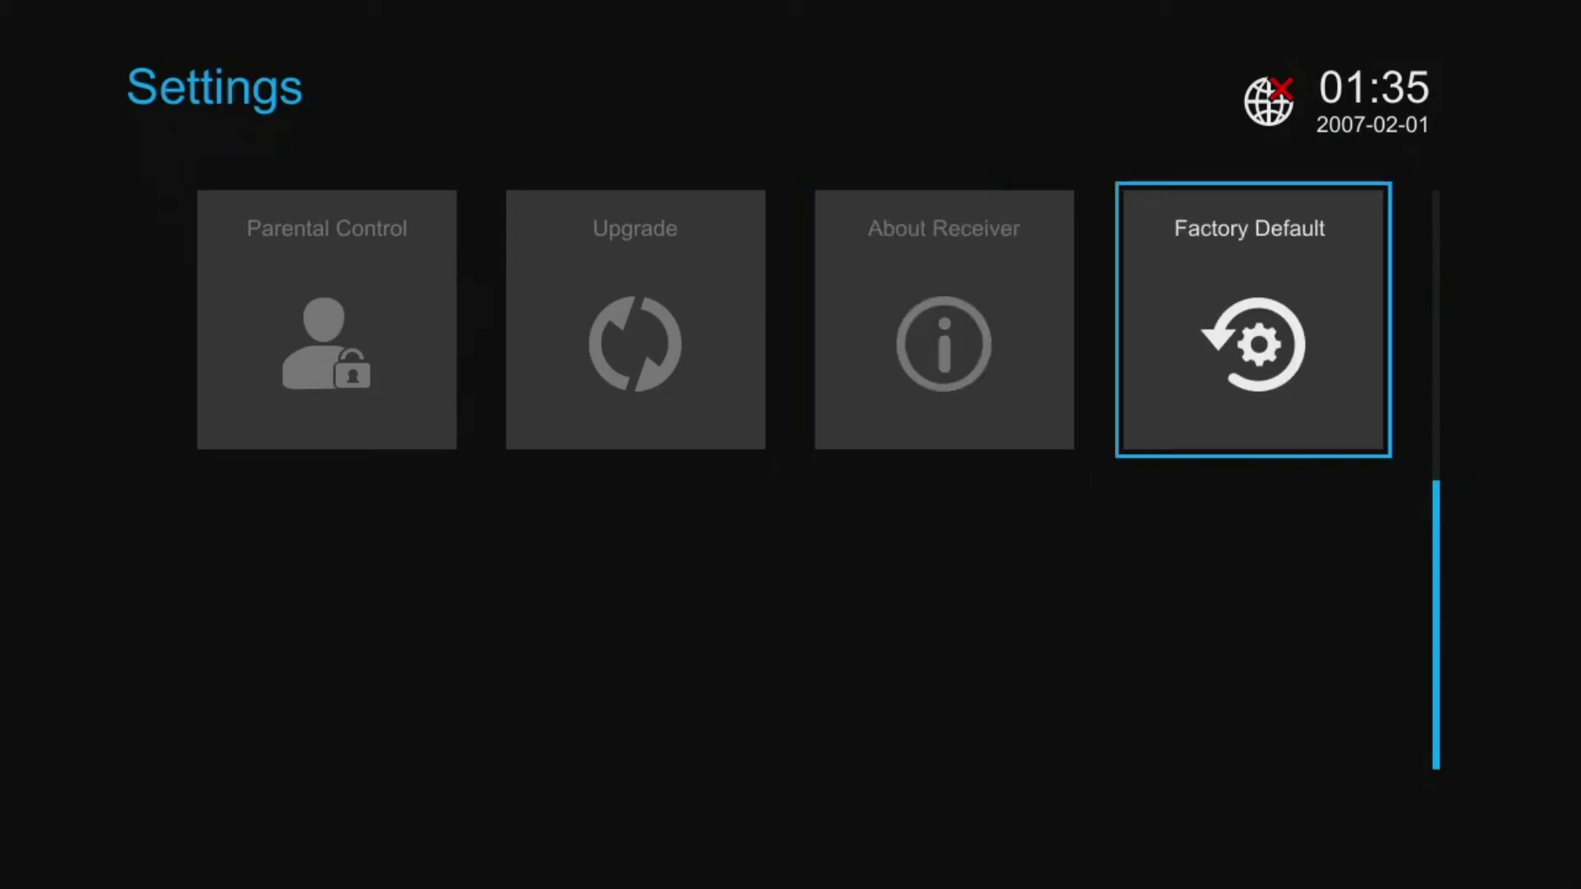